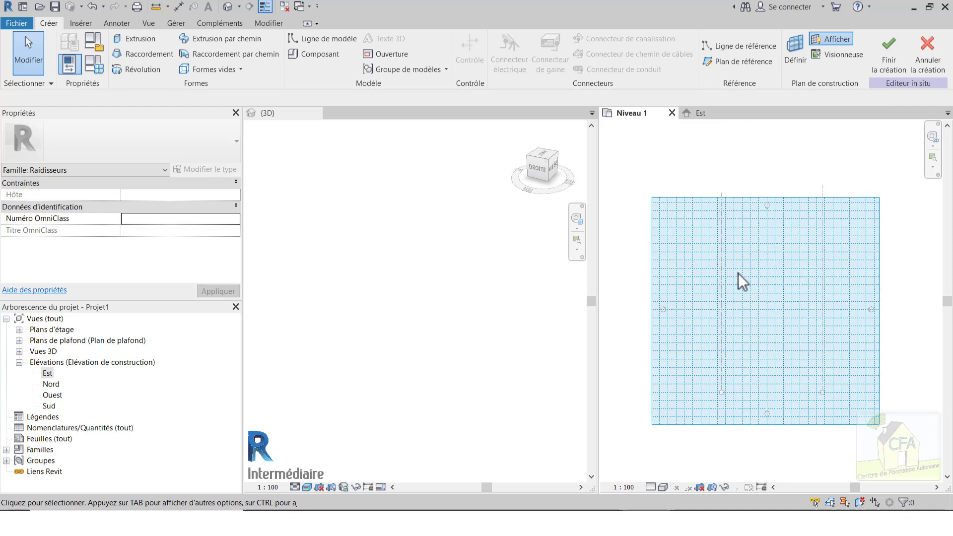
pyautogui.scroll(2, 737, 277)
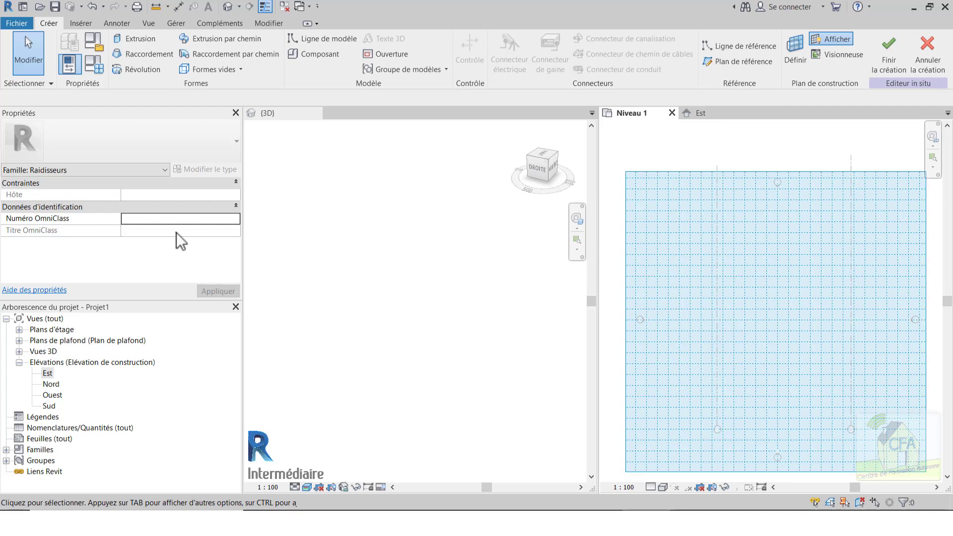
pyautogui.click(138, 56)
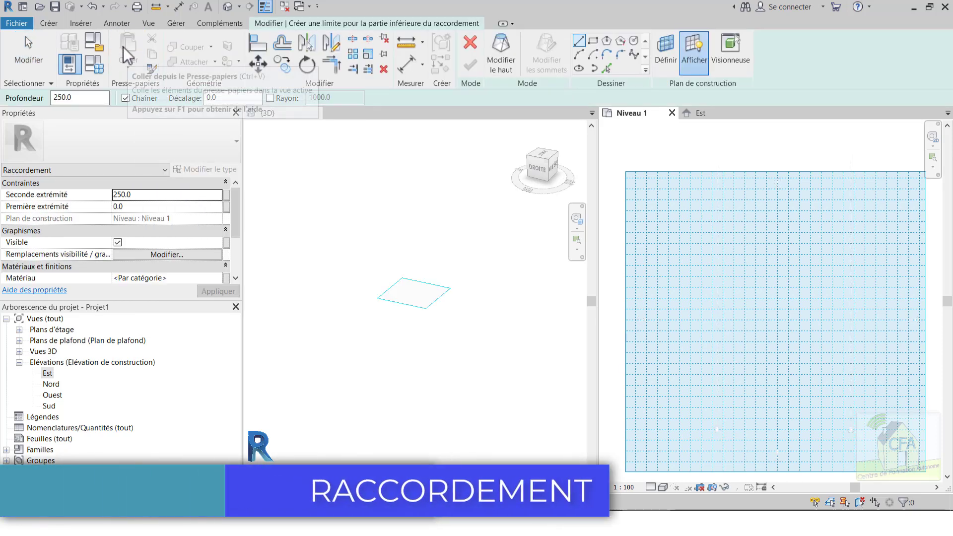
pyautogui.click(470, 43)
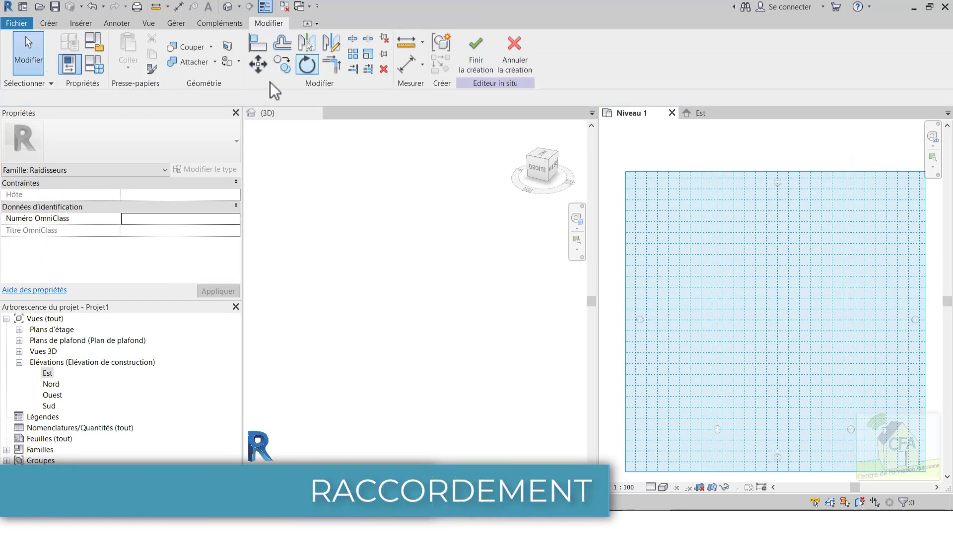
pyautogui.click(43, 24)
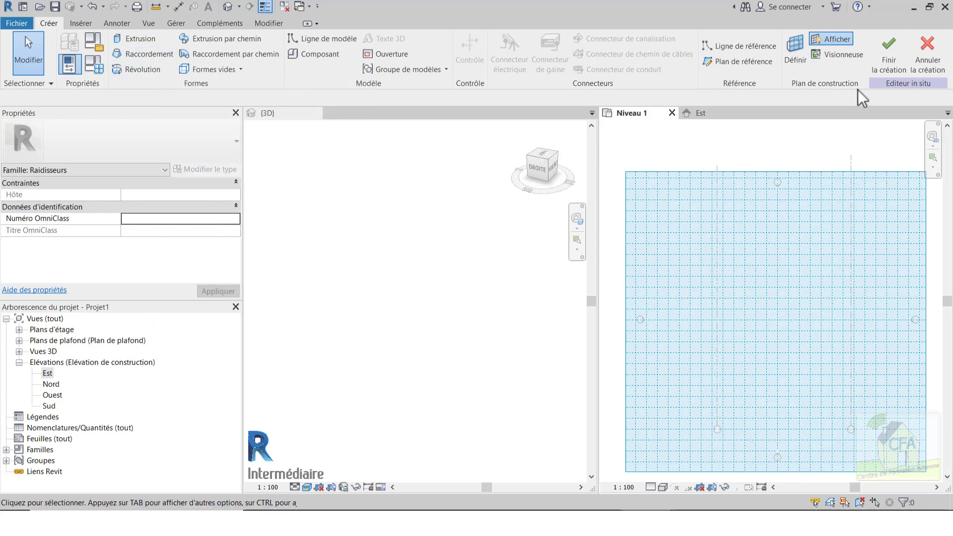
# Step: Cancel the current in-place family creation and discard it, returning to the project
pyautogui.scroll(-2, 765, 237)
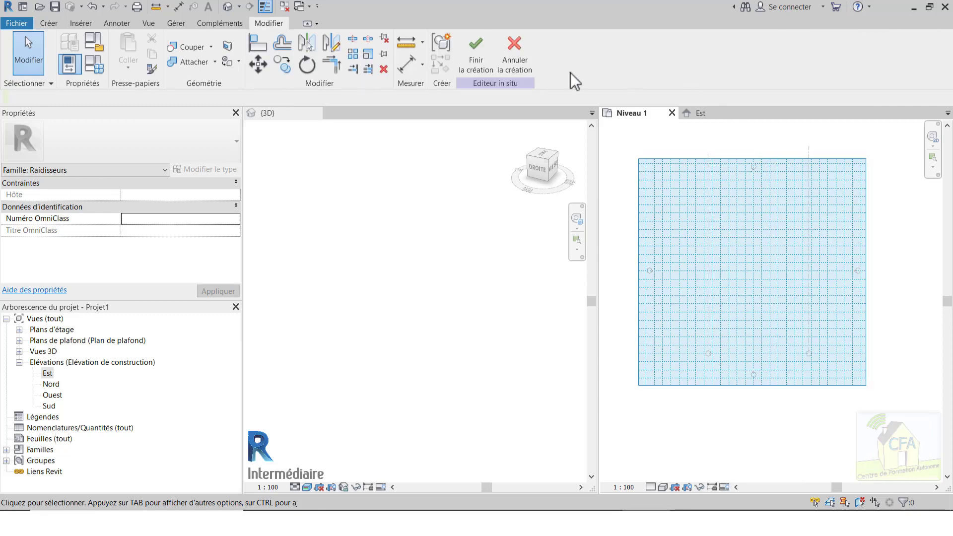
pyautogui.click(508, 57)
pyautogui.click(507, 280)
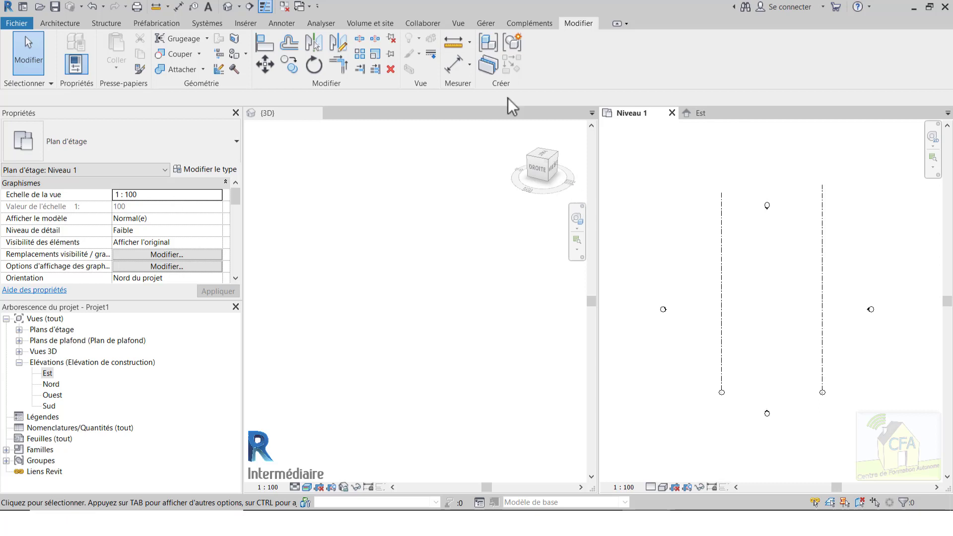
# Step: Create an in-place component in the Raidisseurs category named Raidisseurs 1, and show its work plane
pyautogui.click(74, 24)
pyautogui.click(170, 54)
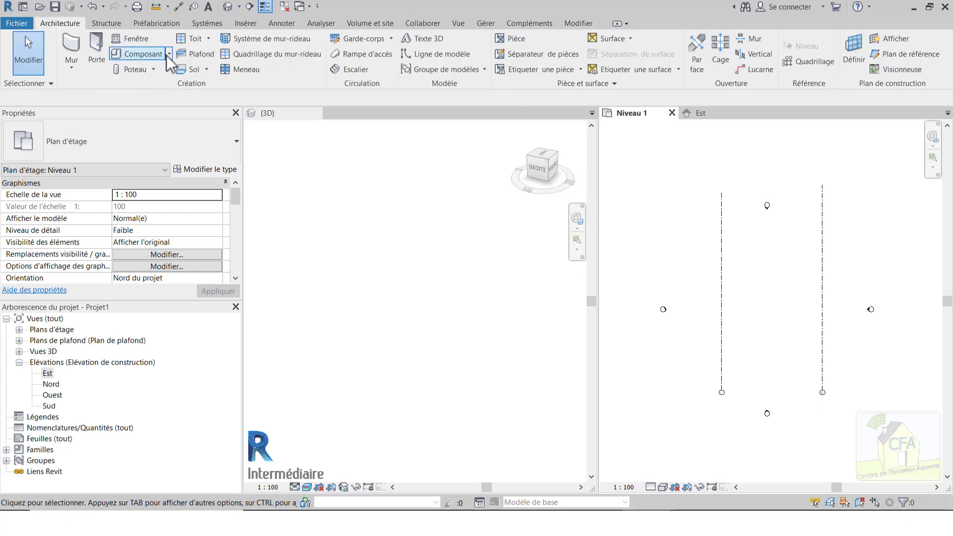
pyautogui.click(160, 104)
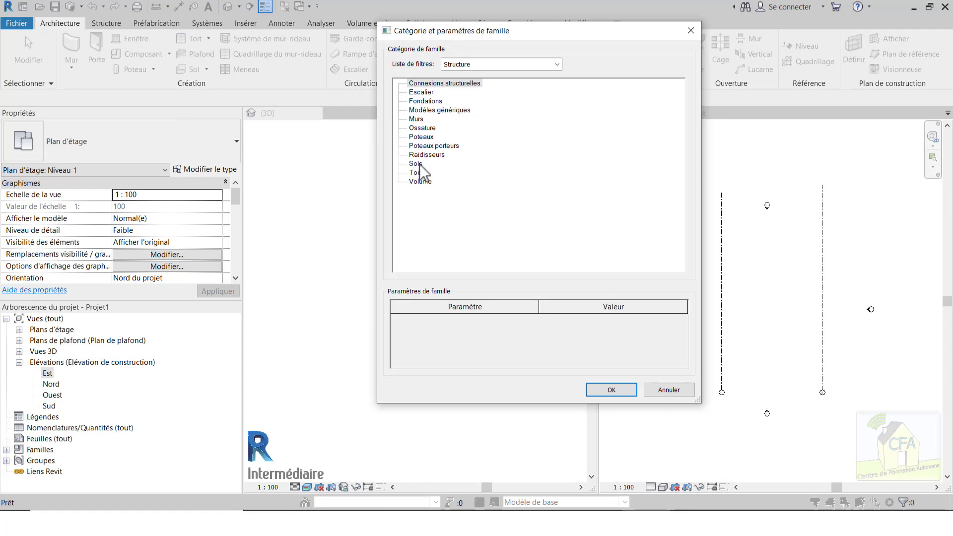
pyautogui.doubleClick(424, 156)
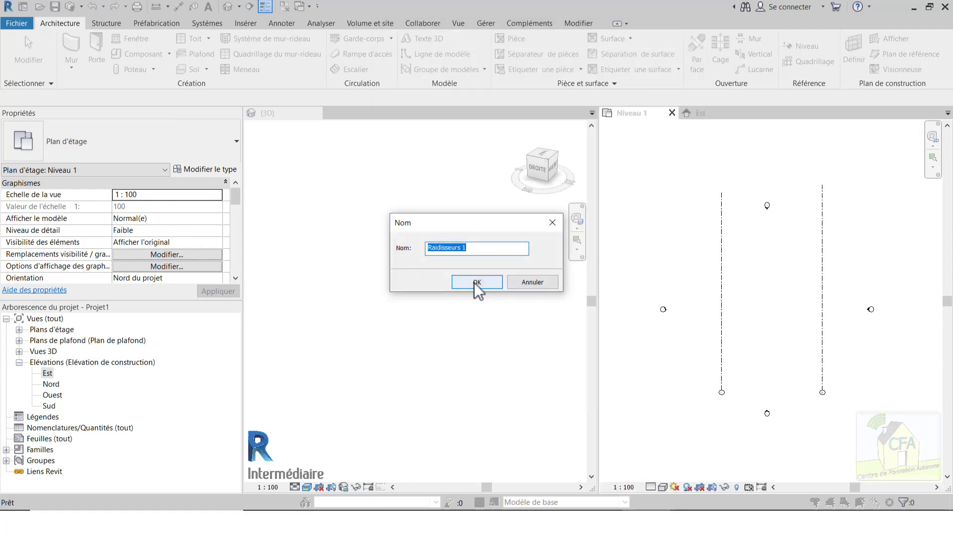
pyautogui.click(476, 281)
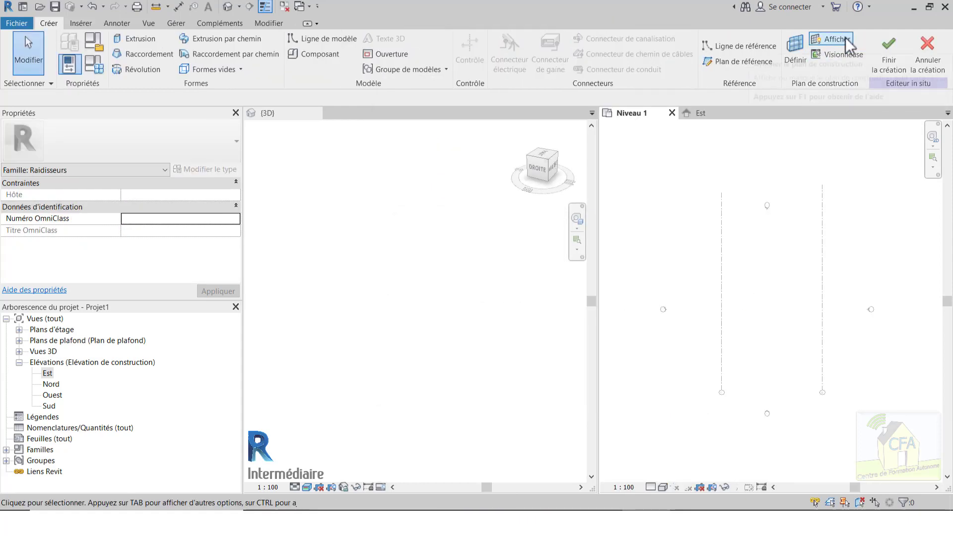
pyautogui.click(844, 39)
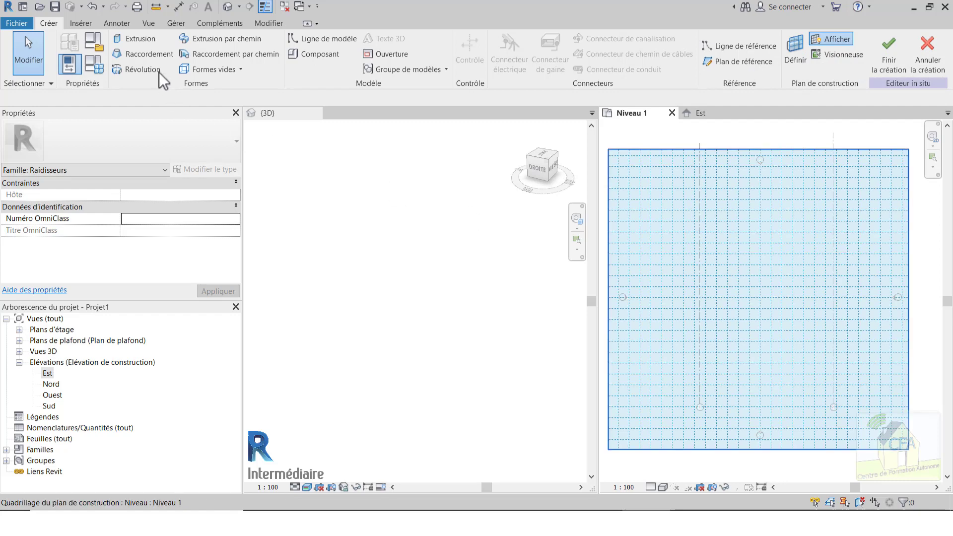
# Step: Start a Raccordement (blend) and sketch its base boundary as a circle of radius 10000 centred on a work plane grid intersection
pyautogui.click(146, 54)
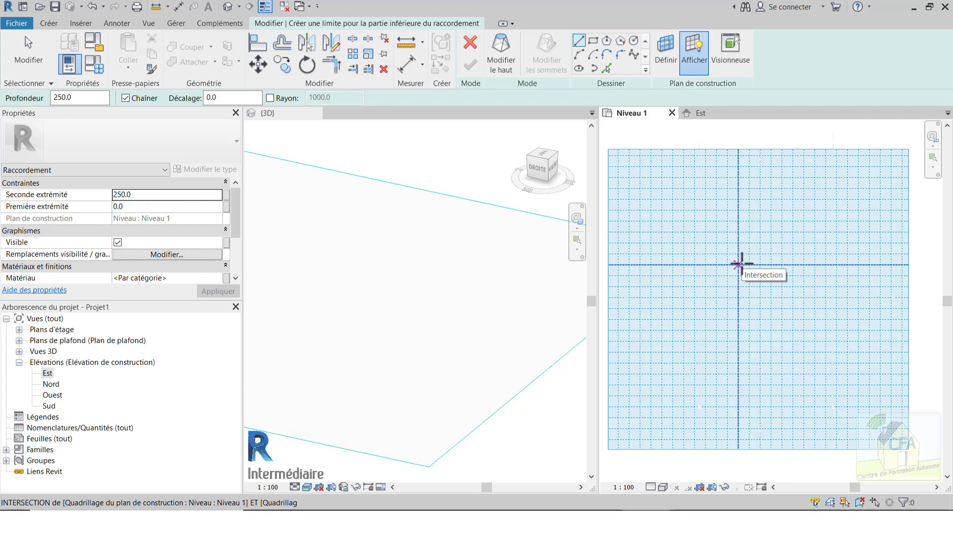
pyautogui.scroll(4, 739, 263)
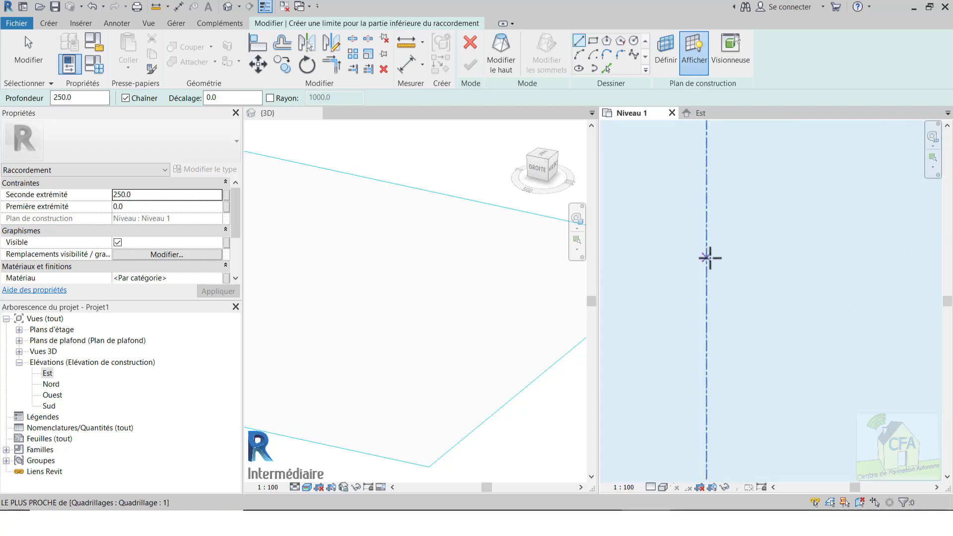
pyautogui.scroll(4, 703, 250)
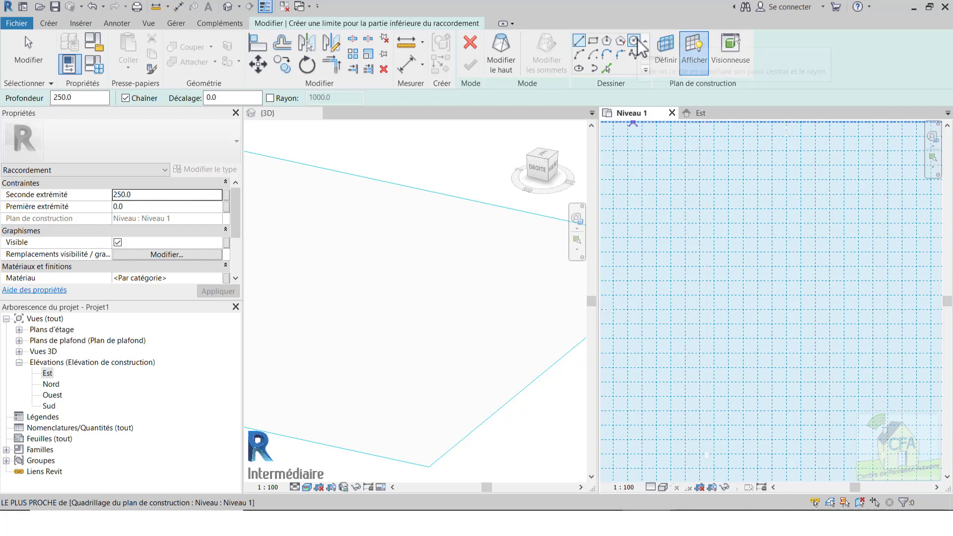
pyautogui.click(635, 41)
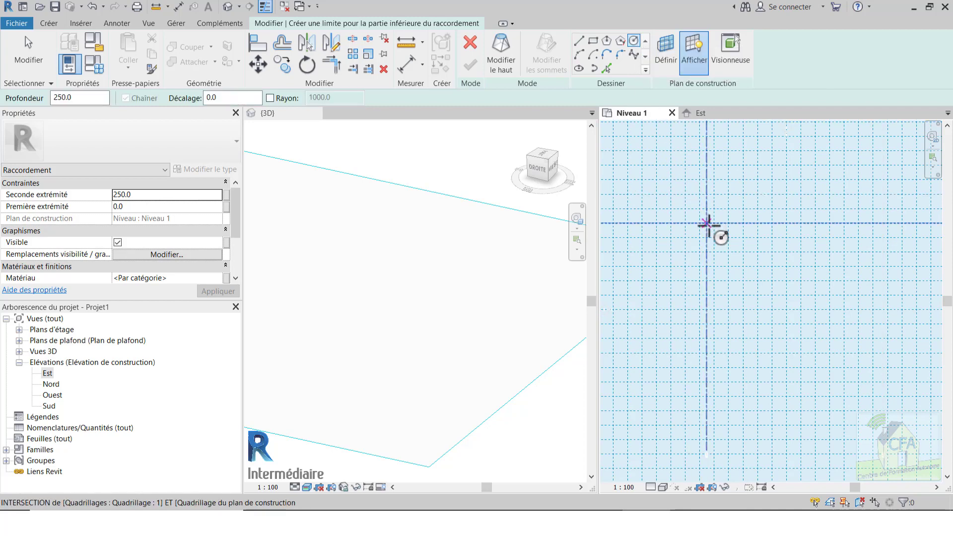
pyautogui.click(713, 238)
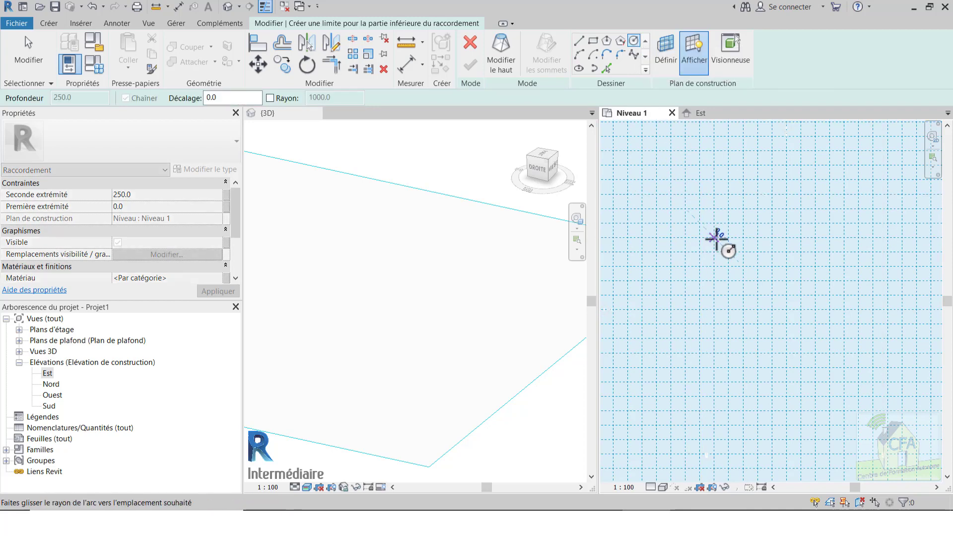
pyautogui.click(786, 237)
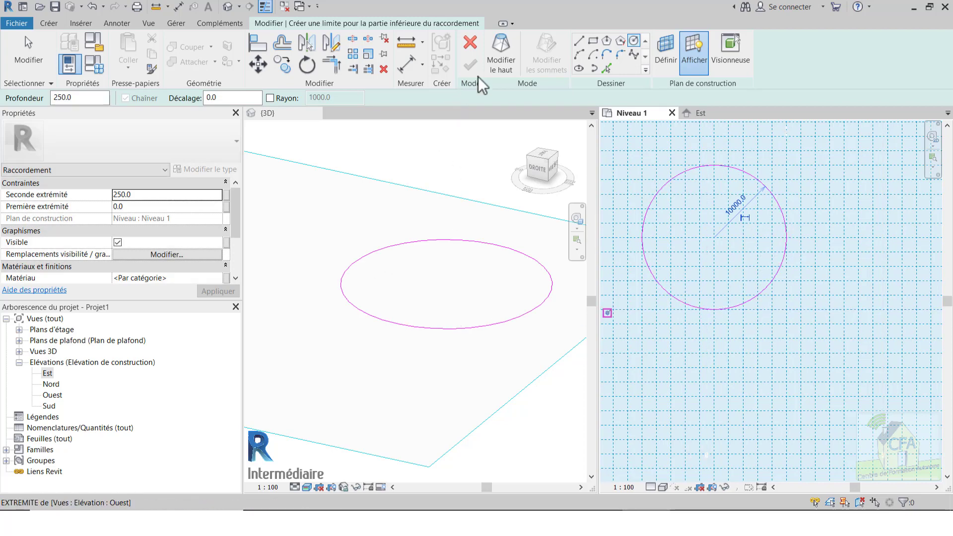
# Step: Sketch the blend's top boundary as a circle of radius 6000 concentric with the base circle
pyautogui.click(501, 55)
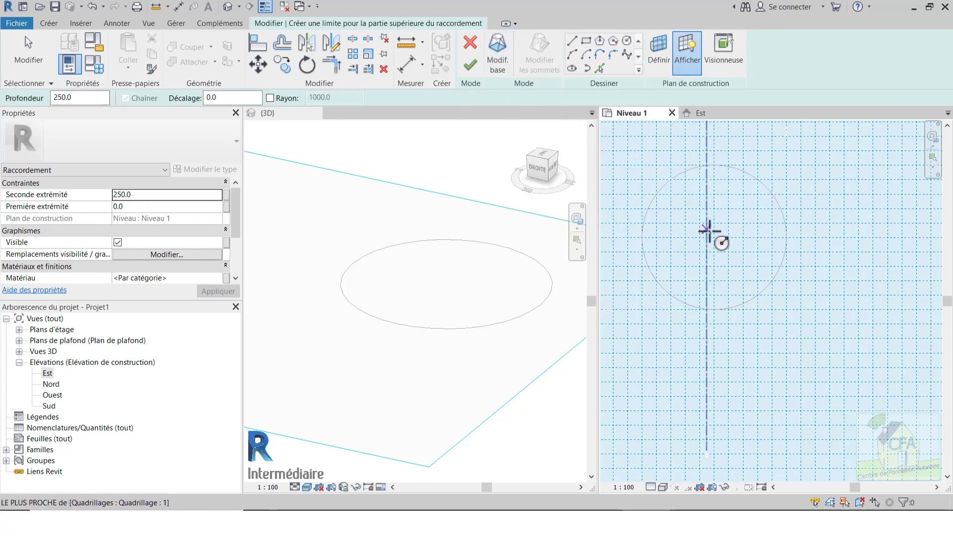
pyautogui.click(627, 40)
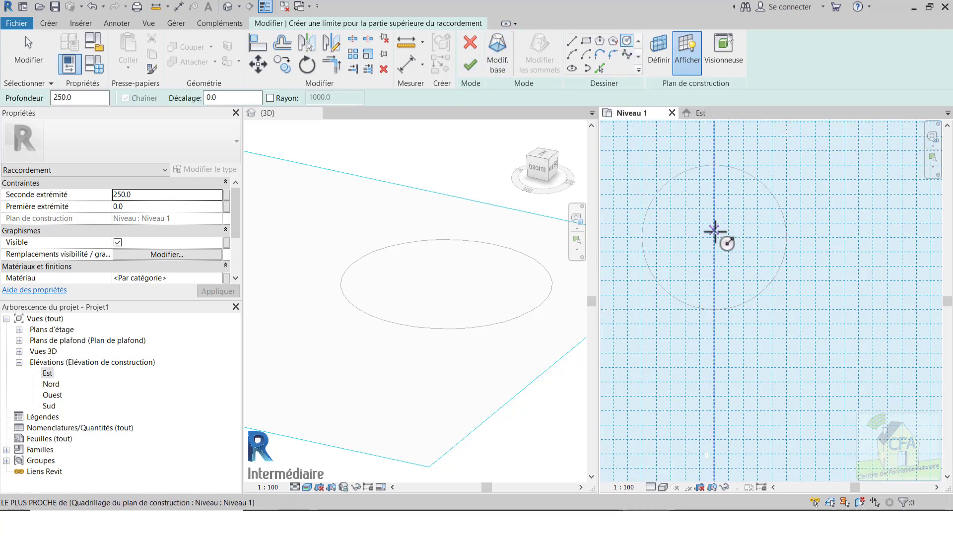
pyautogui.click(714, 238)
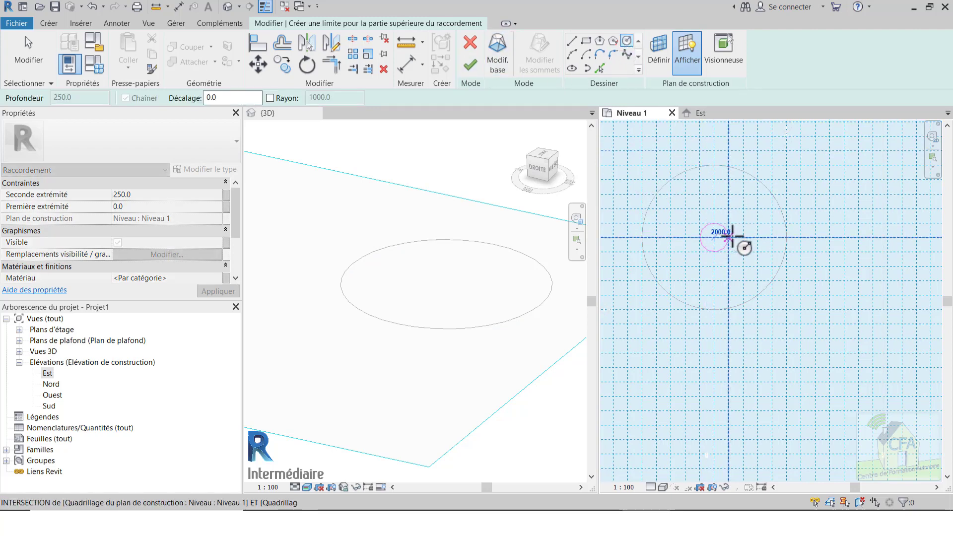
pyautogui.click(757, 238)
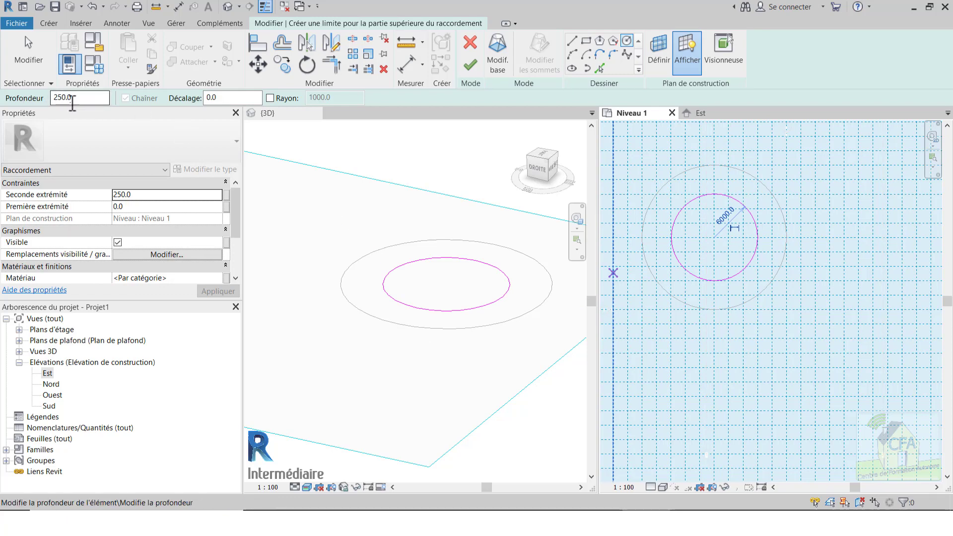
# Step: Set the blend's depth to 1000 and finish the blend
pyautogui.moveTo(84, 98); pyautogui.dragTo(36, 92)
pyautogui.write('1000')
pyautogui.click(470, 68)
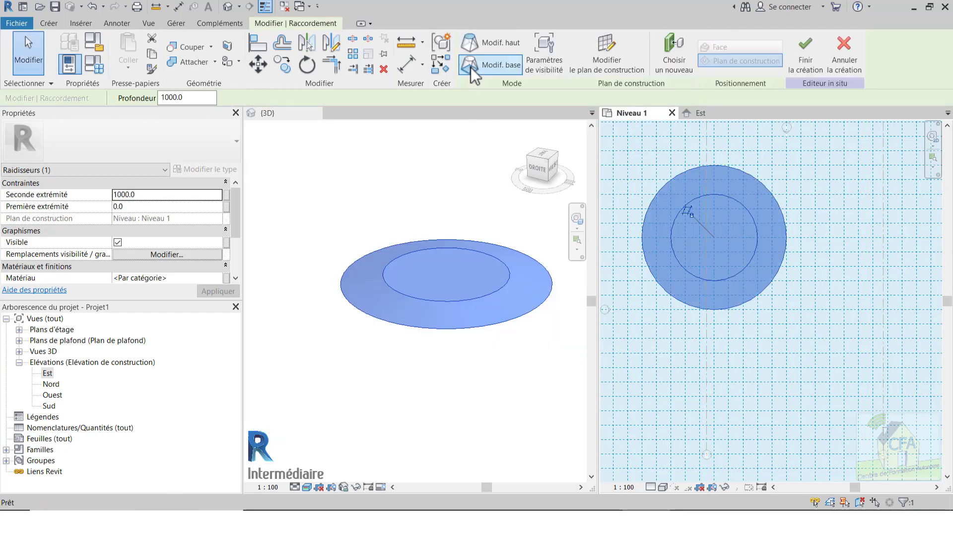
# Step: Set the blend's second end (Seconde extrémité) to 2000 and apply the change
pyautogui.click(421, 362)
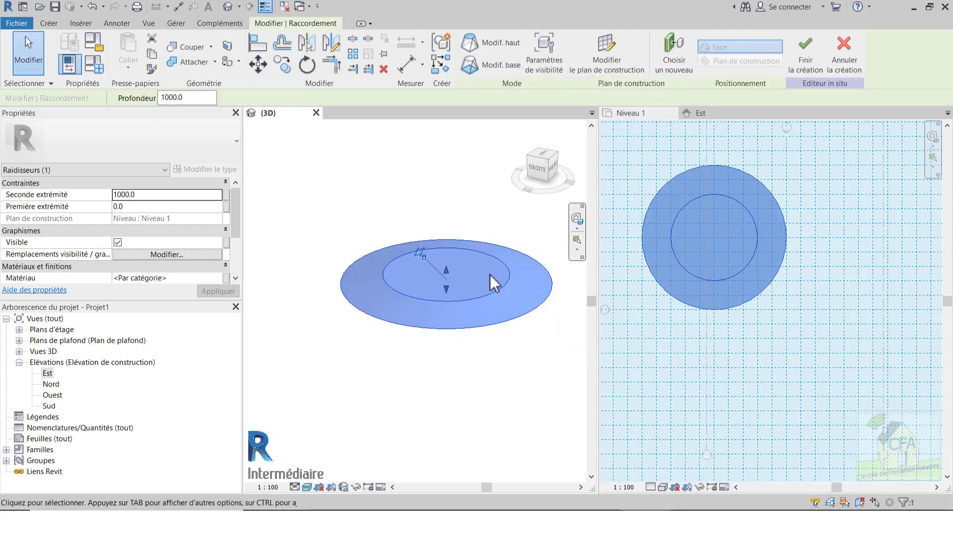
pyautogui.scroll(-1, 490, 277)
pyautogui.keyDown('shift'); pyautogui.moveTo(464, 294); pyautogui.dragTo(463, 291, button='middle'); pyautogui.keyUp('shift')
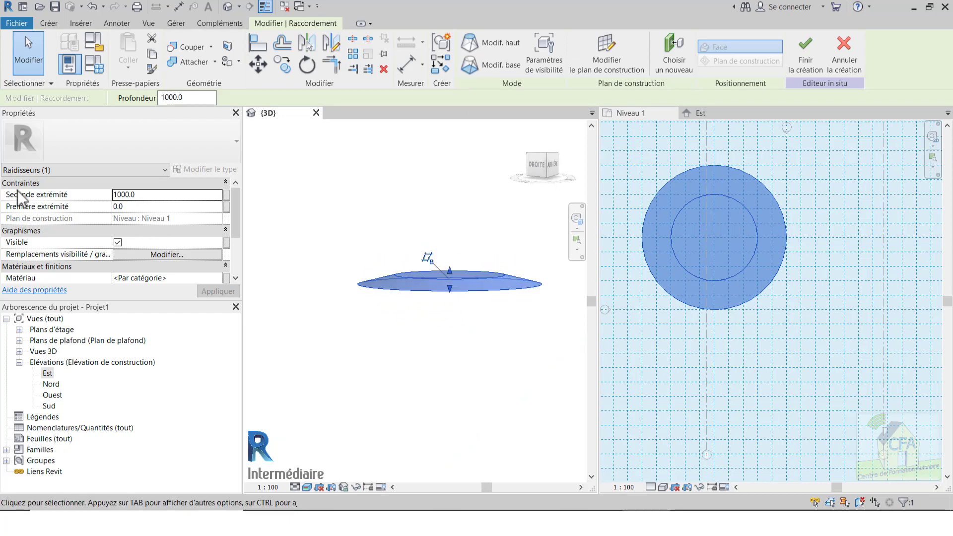
pyautogui.click(167, 195)
pyautogui.write('20')
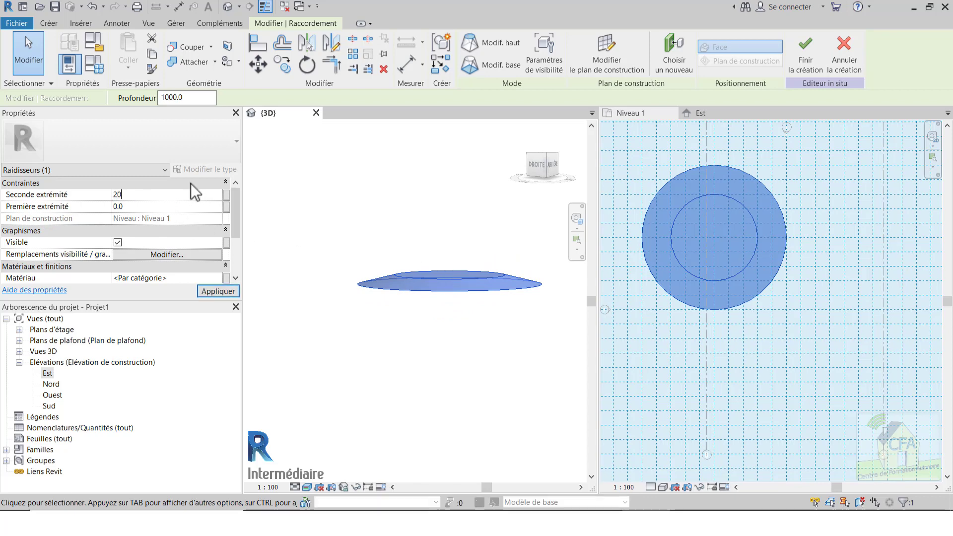
pyautogui.write('00')
pyautogui.press('Return')
pyautogui.click(208, 291)
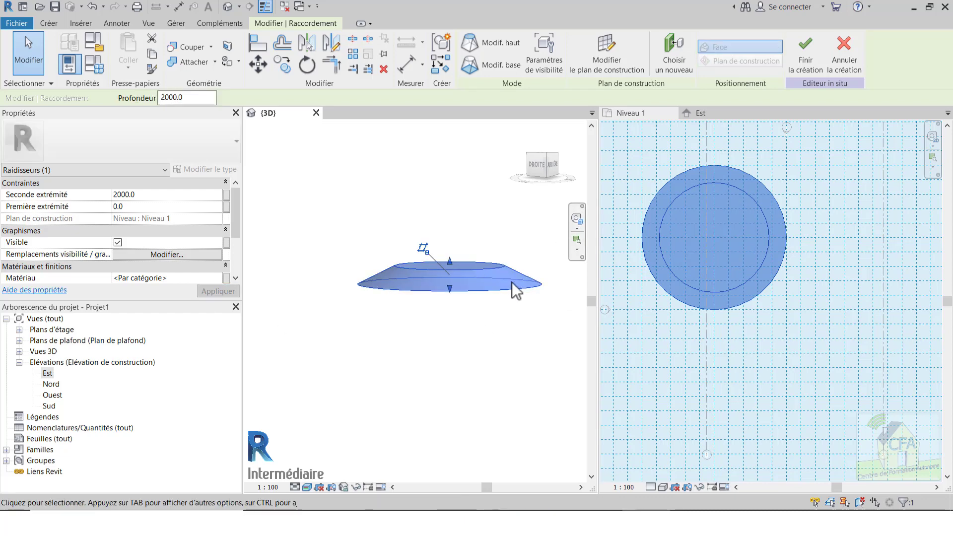
# Step: Stretch the blend's top face upward in the 3D view to a second end of about 10253.5
pyautogui.keyDown('shift'); pyautogui.moveTo(457, 302); pyautogui.dragTo(449, 320, button='middle'); pyautogui.keyUp('shift')
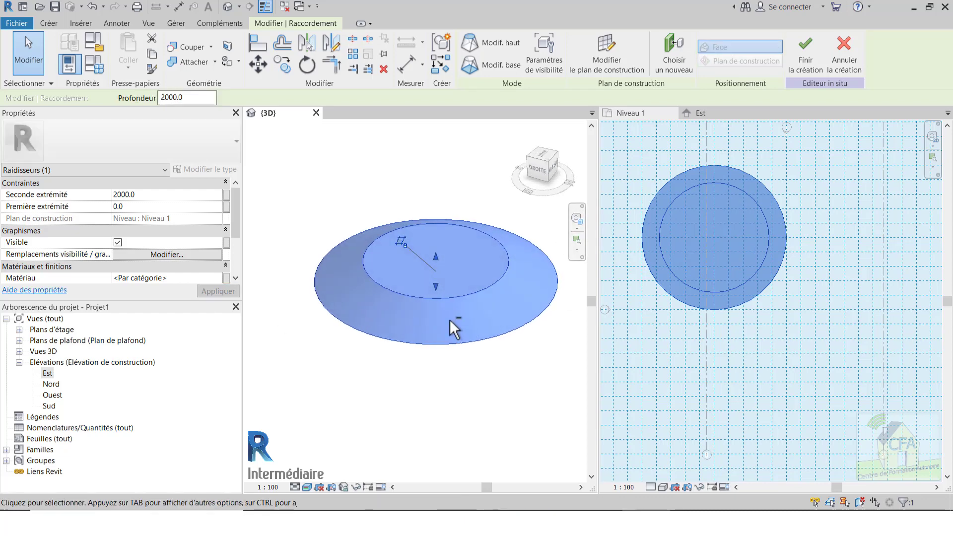
pyautogui.moveTo(437, 258); pyautogui.dragTo(435, 173)
pyautogui.scroll(-2, 370, 246)
# Step: Stretch the blend's bottom face downward in the 3D view to a first end of about -9266.9
pyautogui.keyDown('shift'); pyautogui.moveTo(386, 281); pyautogui.dragTo(400, 234, button='middle'); pyautogui.keyUp('shift')
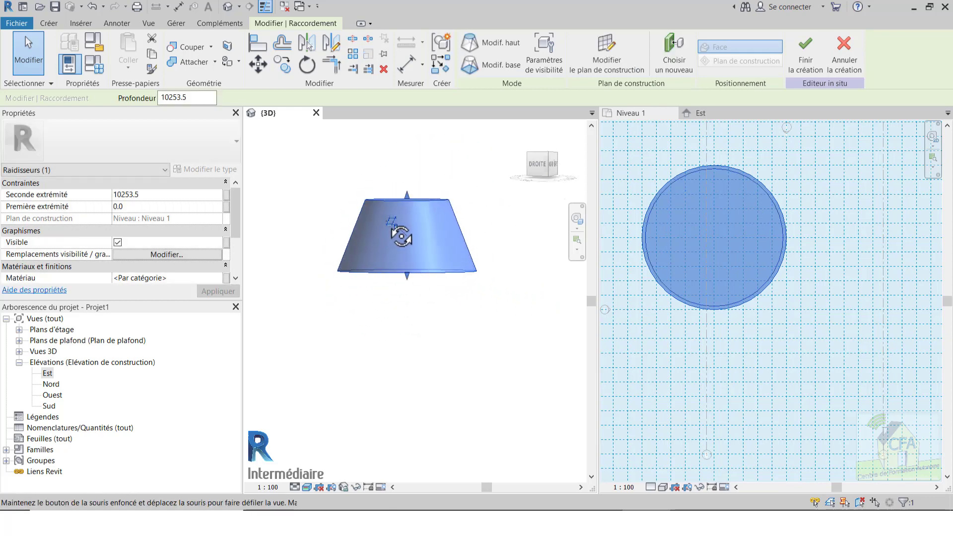
pyautogui.moveTo(406, 275); pyautogui.dragTo(414, 335)
pyautogui.scroll(-2, 409, 318)
pyautogui.keyDown('shift'); pyautogui.moveTo(432, 251); pyautogui.dragTo(405, 412, button='middle'); pyautogui.keyUp('shift')
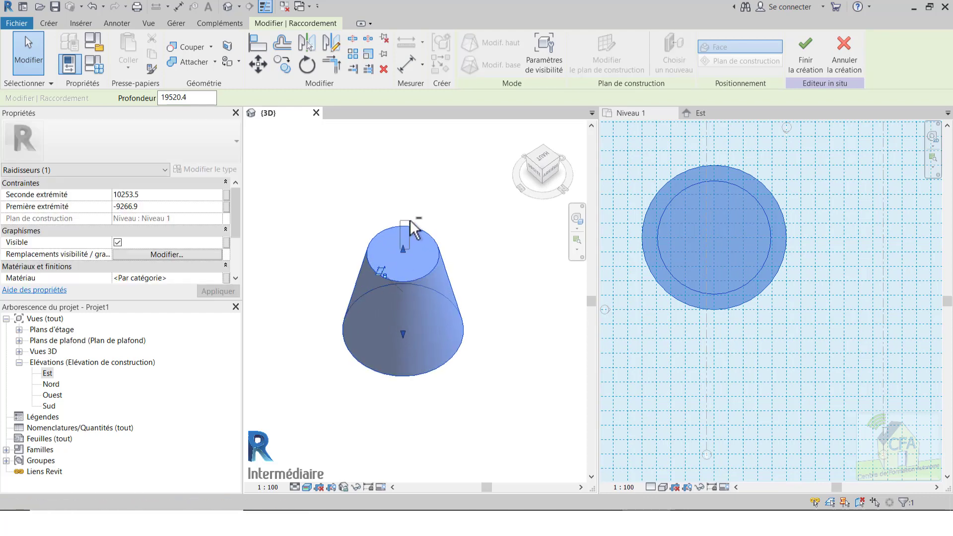
pyautogui.click(442, 219)
pyautogui.keyDown('shift'); pyautogui.moveTo(449, 216); pyautogui.dragTo(383, 255, button='middle'); pyautogui.keyUp('shift')
pyautogui.click(382, 256)
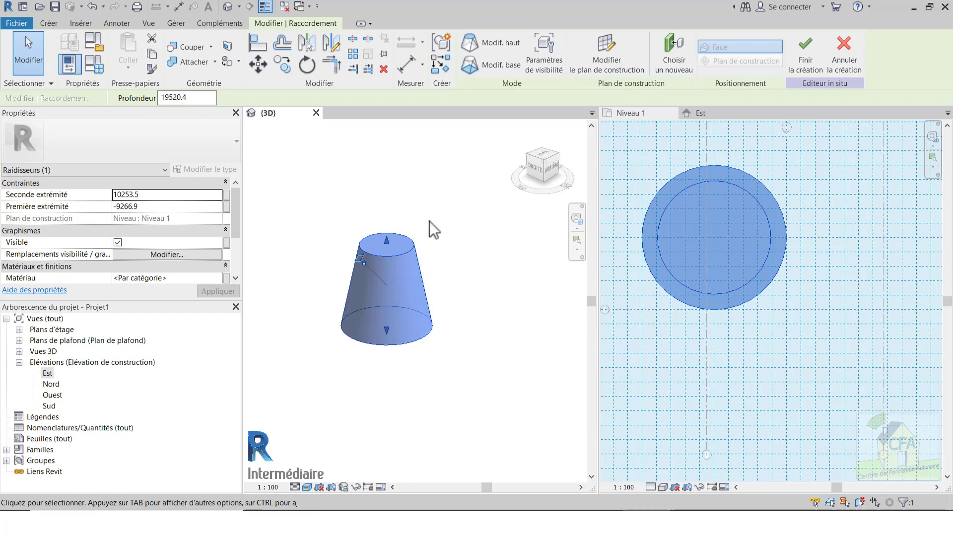
# Step: Edit the blend's top boundary and delete its inner circle
pyautogui.click(496, 46)
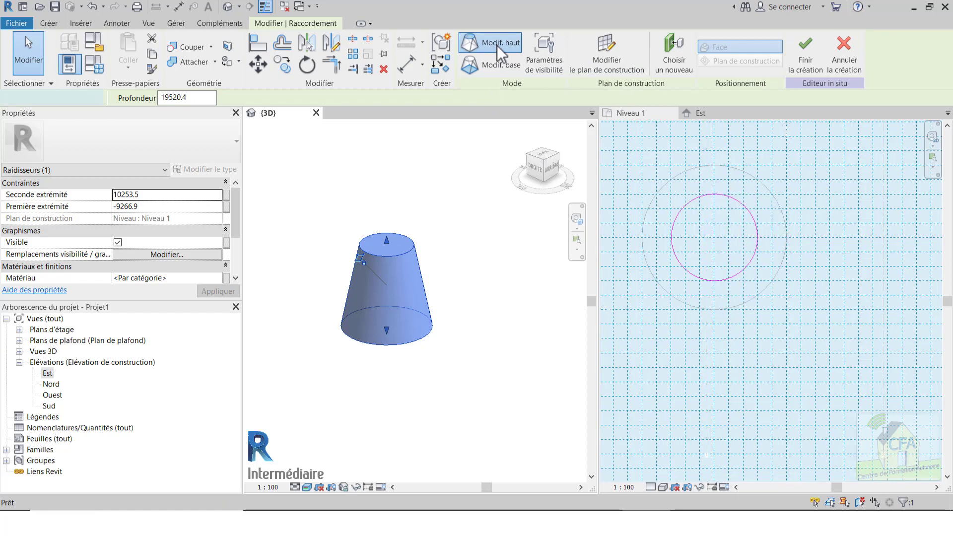
pyautogui.scroll(2, 689, 238)
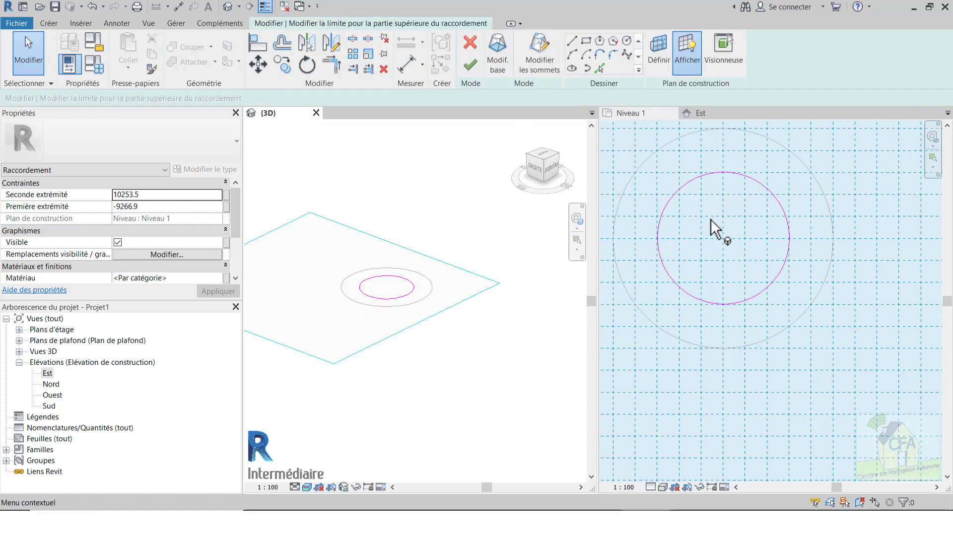
pyautogui.scroll(1, 711, 219)
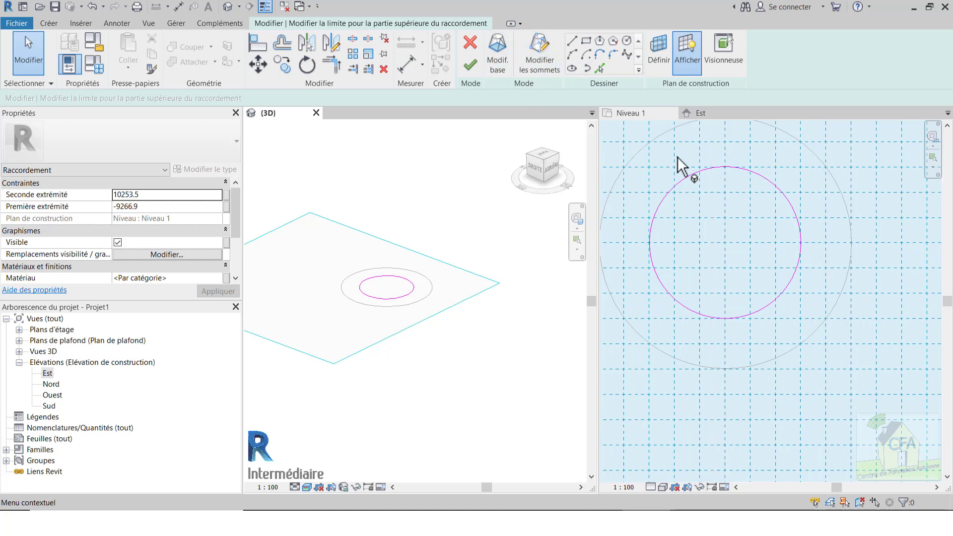
pyautogui.click(690, 175)
pyautogui.press('Delete')
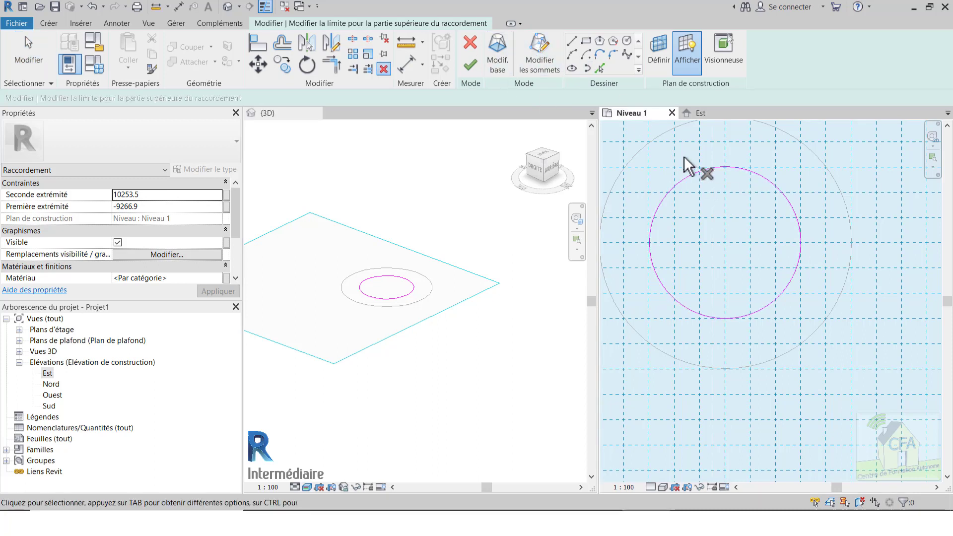
pyautogui.click(696, 174)
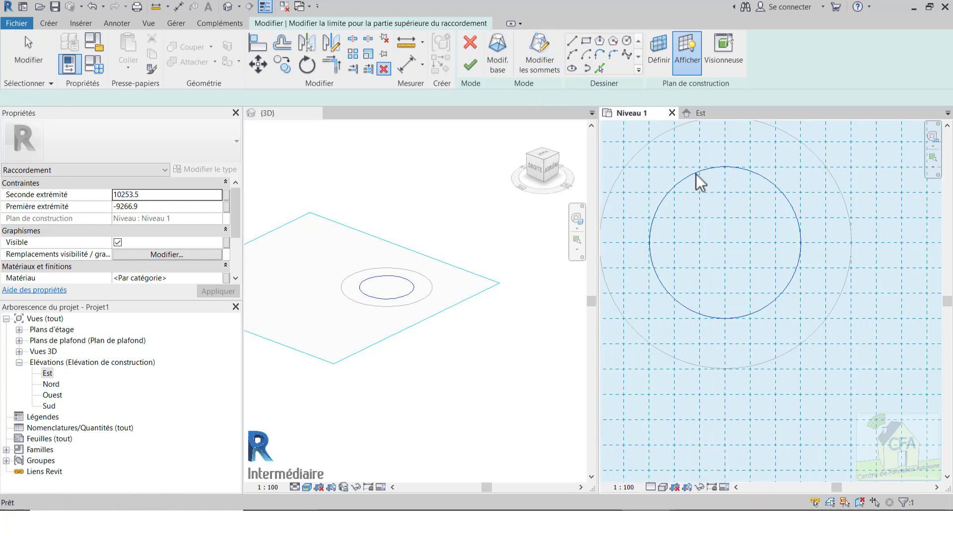
# Step: Sketch a closed cross with 4000-long, 2000-wide arms as the top boundary, using chained lines snapped to the work-plane grid inside the base circle
pyautogui.press('Return')
pyautogui.click(589, 54)
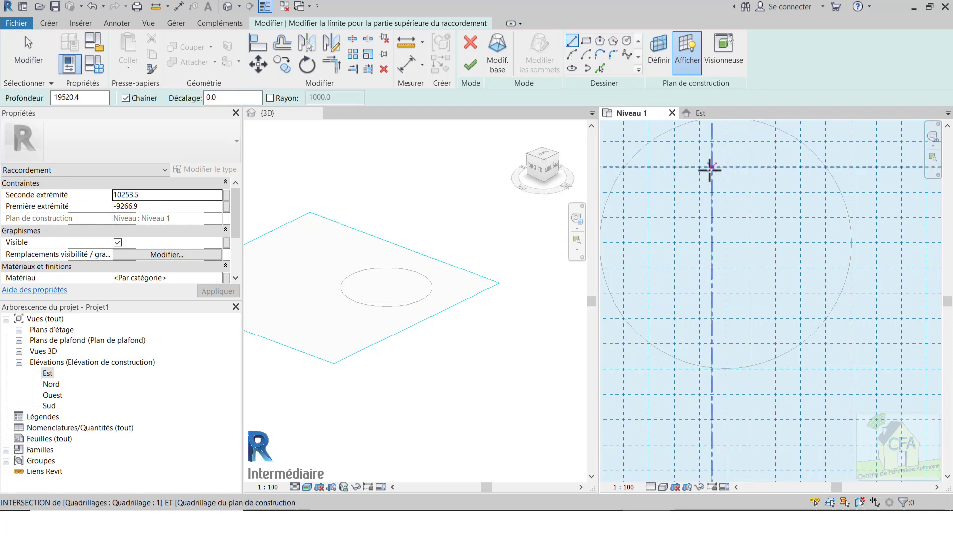
pyautogui.click(725, 169)
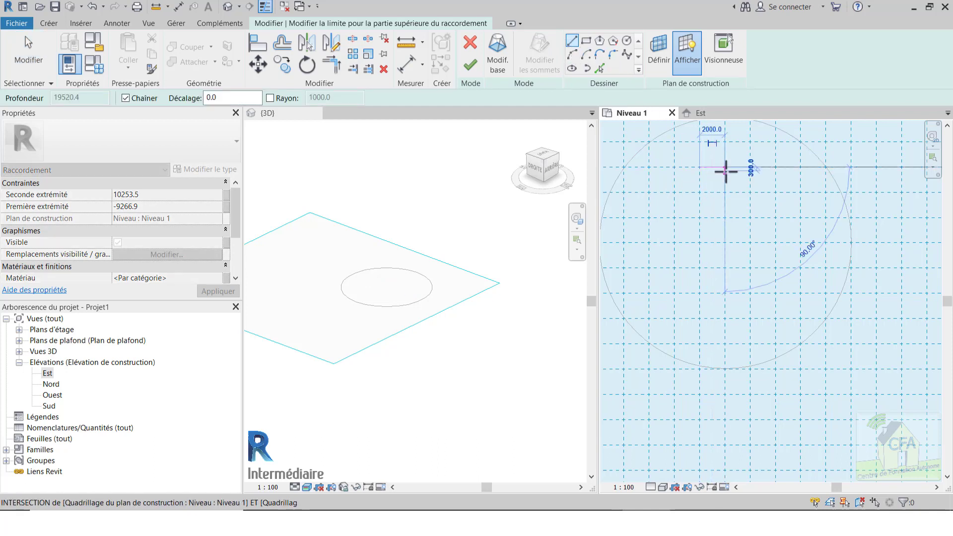
pyautogui.click(725, 218)
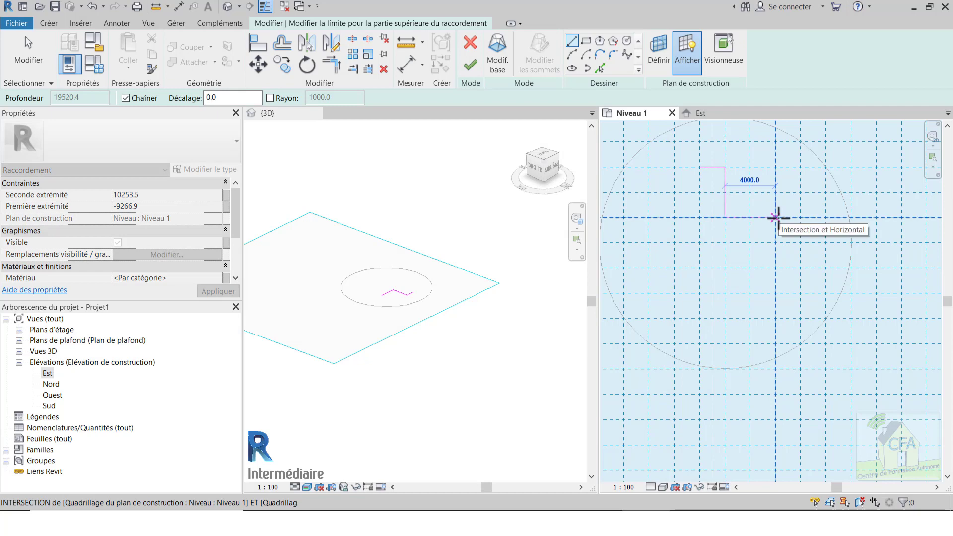
pyautogui.click(775, 217)
pyautogui.click(775, 243)
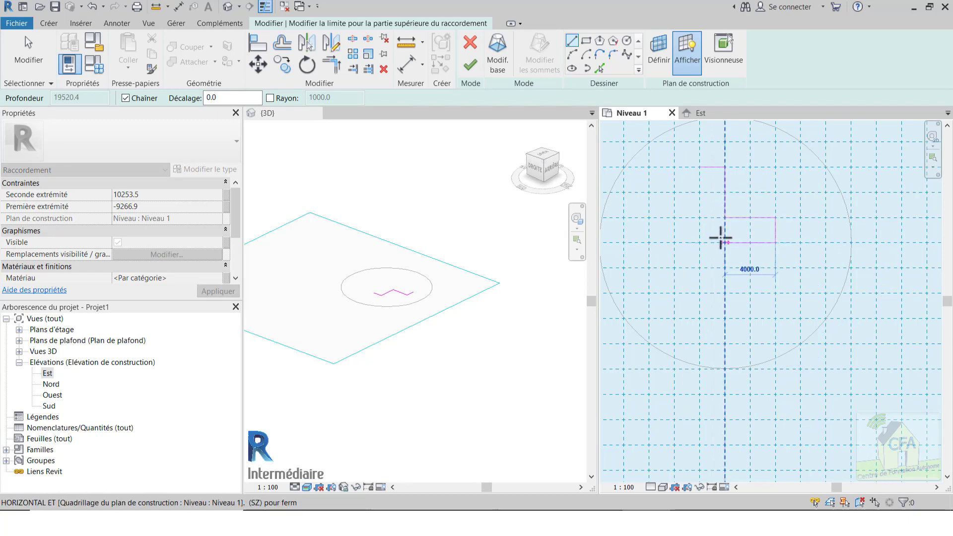
pyautogui.click(723, 242)
pyautogui.click(725, 292)
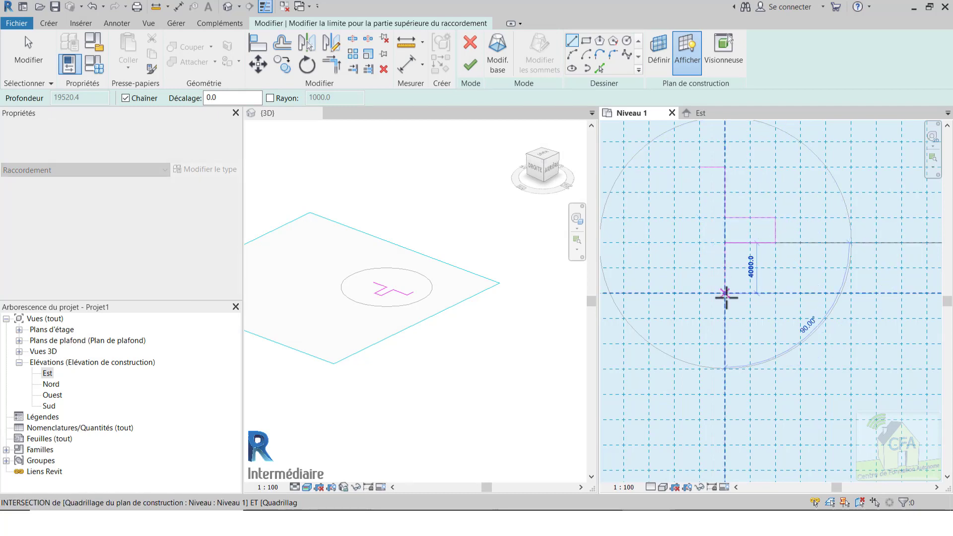
pyautogui.click(700, 293)
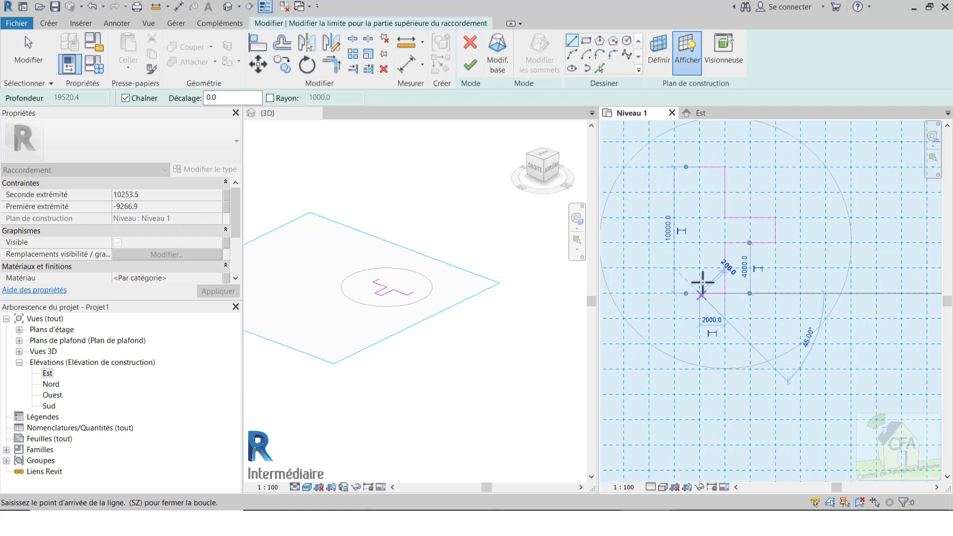
pyautogui.click(700, 242)
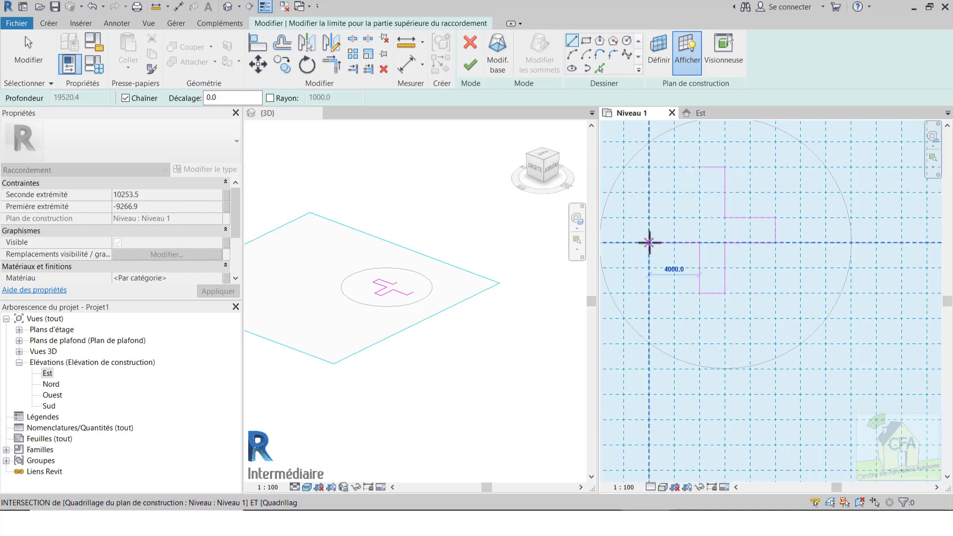
pyautogui.click(650, 242)
pyautogui.click(649, 218)
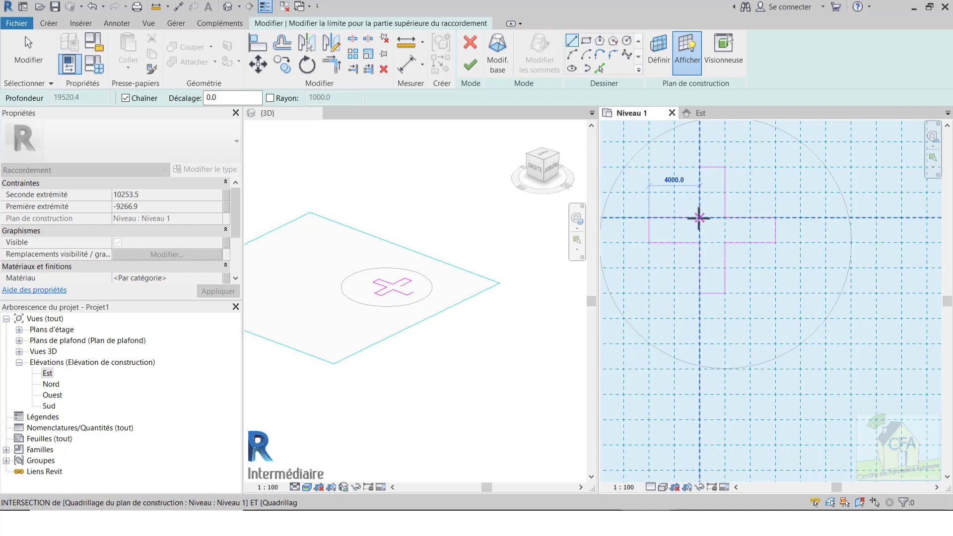
pyautogui.click(701, 167)
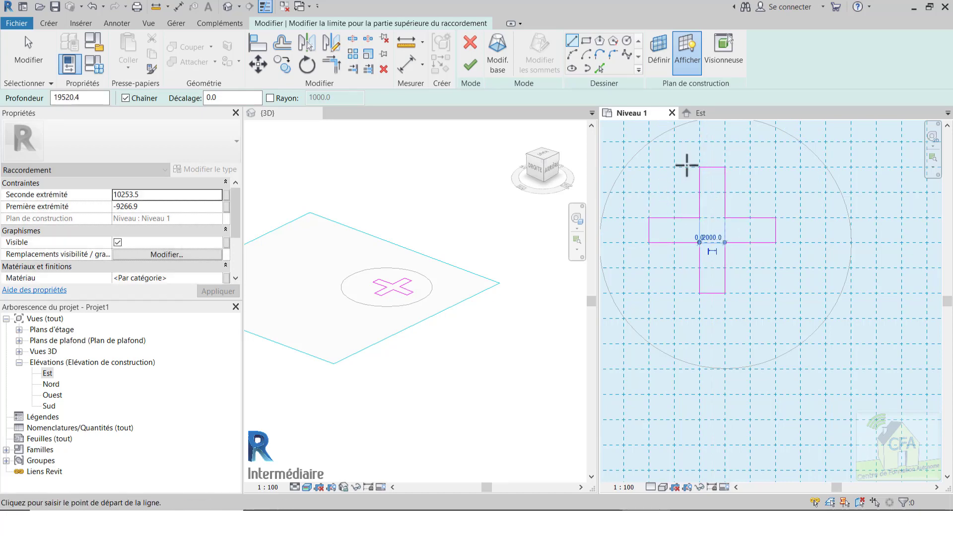
pyautogui.scroll(-2, 770, 226)
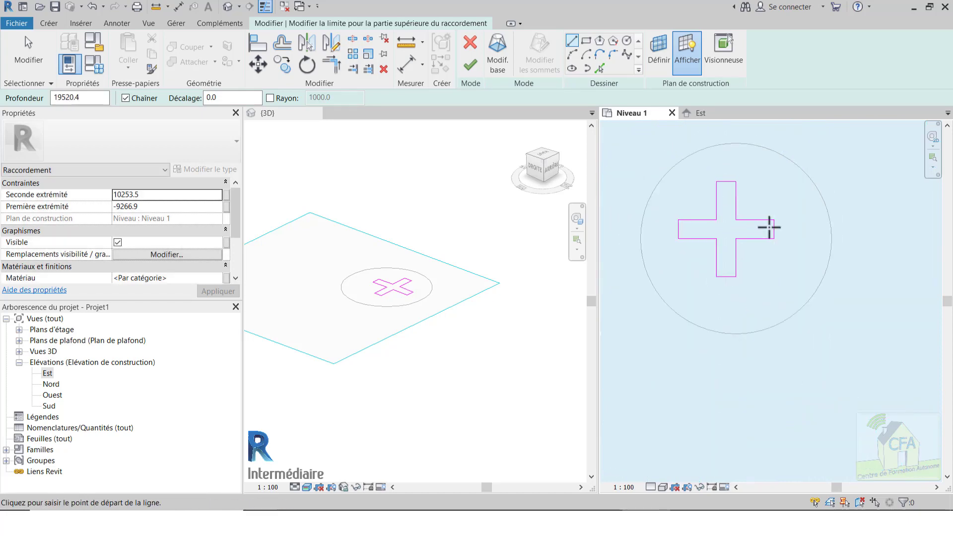
pyautogui.scroll(1, 792, 213)
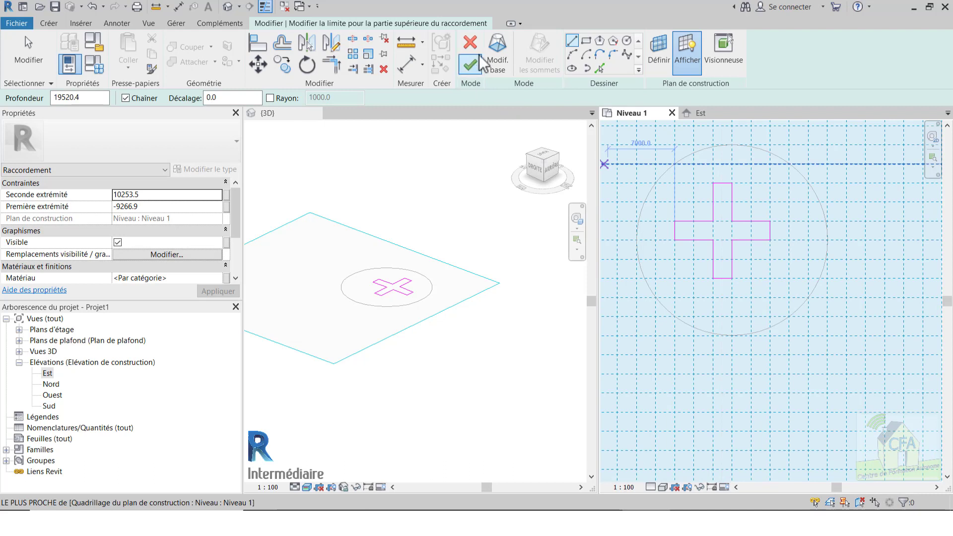
# Step: Switch to the blend's base boundary and delete its circle
pyautogui.click(499, 63)
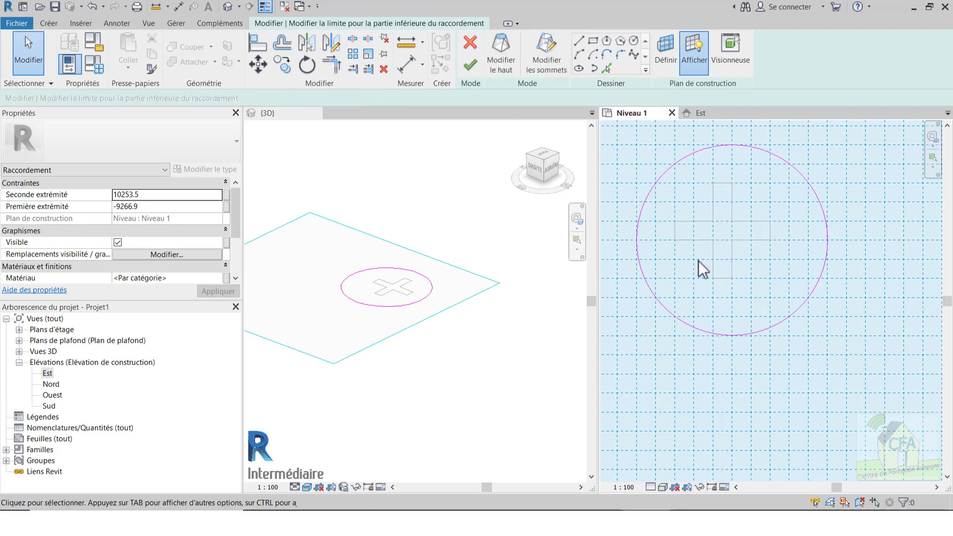
pyautogui.click(773, 329)
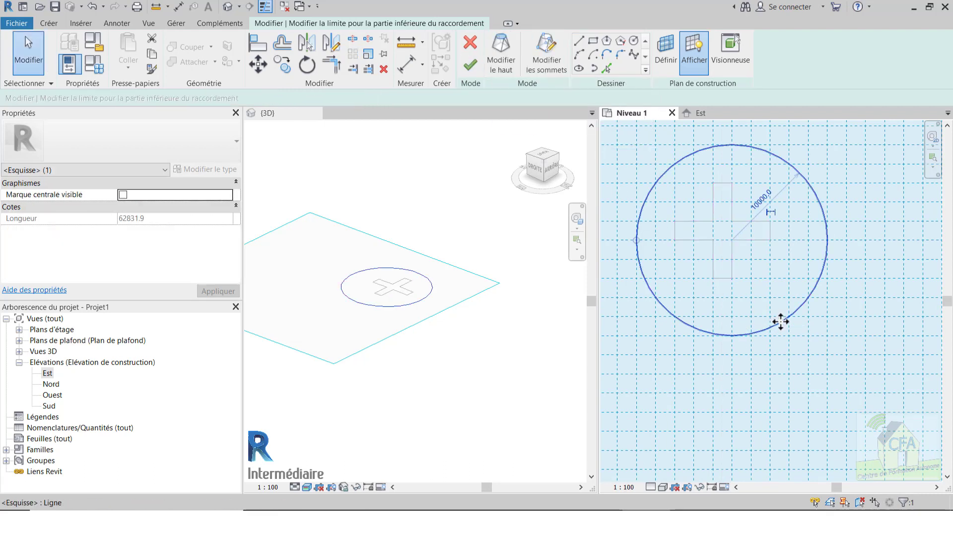
pyautogui.press('Delete')
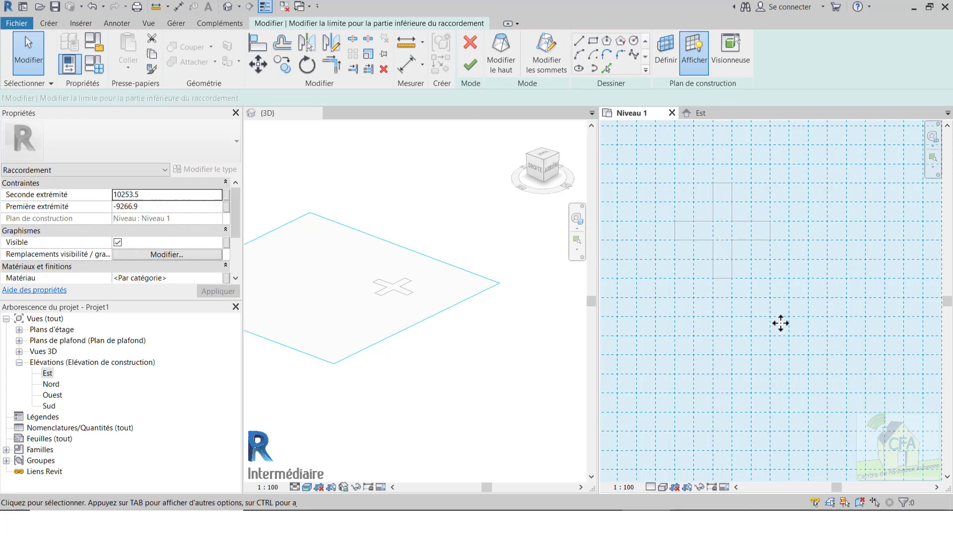
# Step: Draw a diagonal helper line between two opposite inner corners of the cross in the Niveau 1 view
pyautogui.scroll(2, 681, 225)
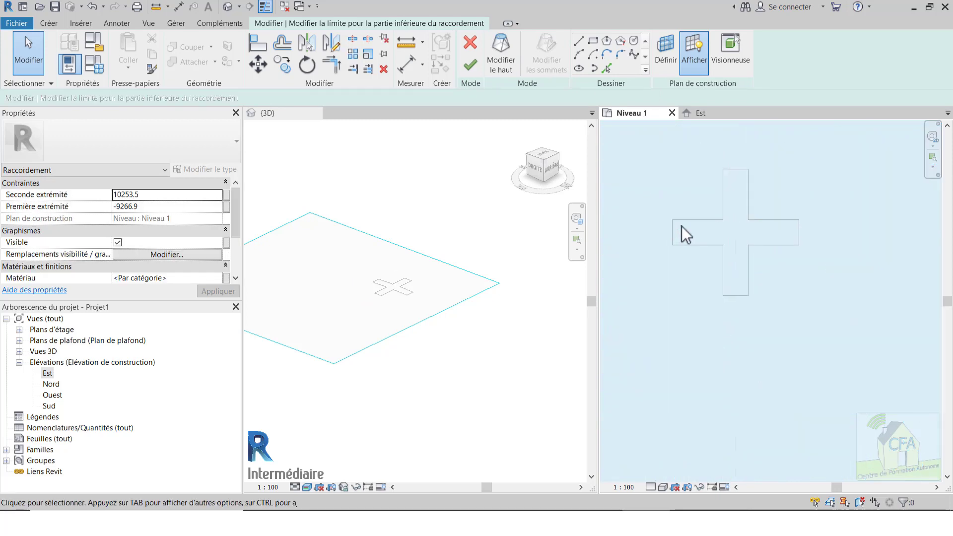
pyautogui.click(580, 44)
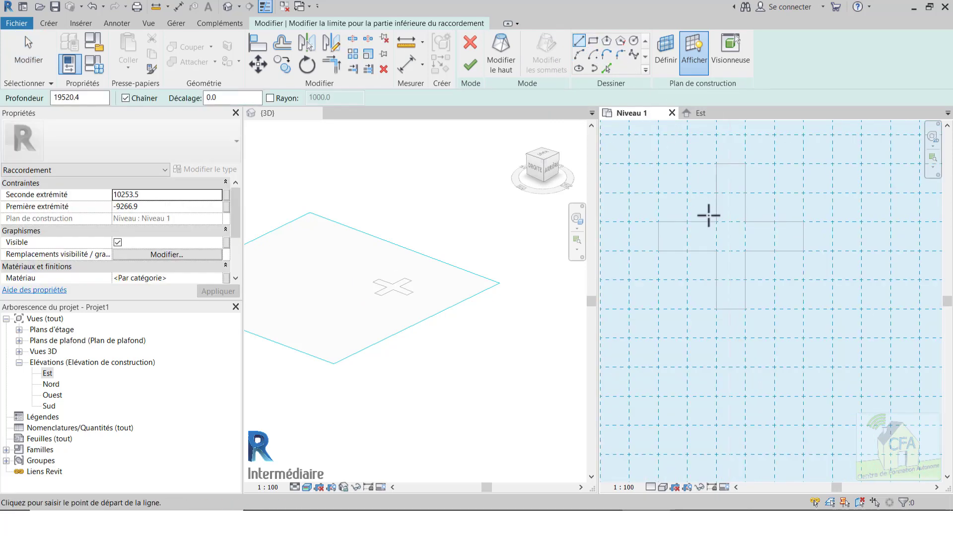
pyautogui.click(716, 250)
pyautogui.click(745, 222)
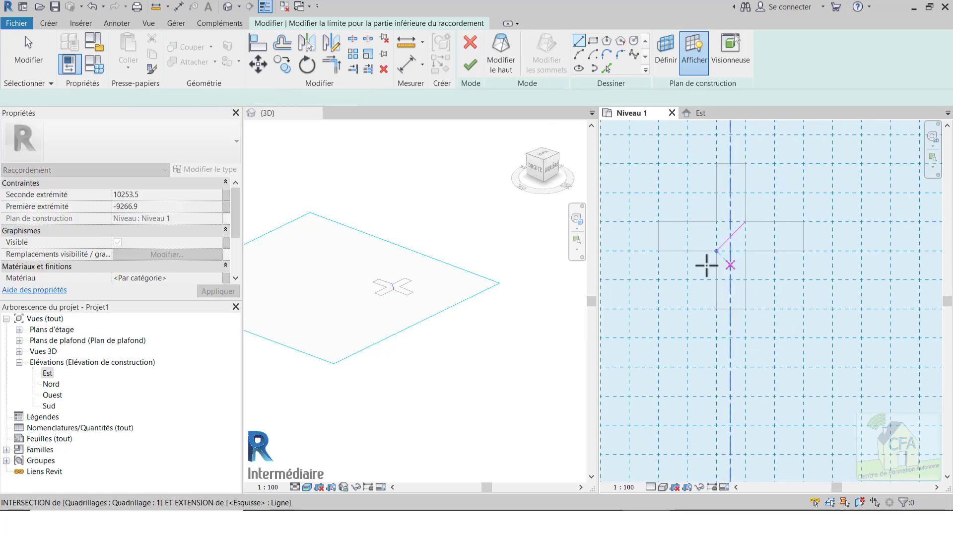
# Step: Draw a base circle of radius 11000 centred on the midpoint of the diagonal helper line
pyautogui.click(634, 40)
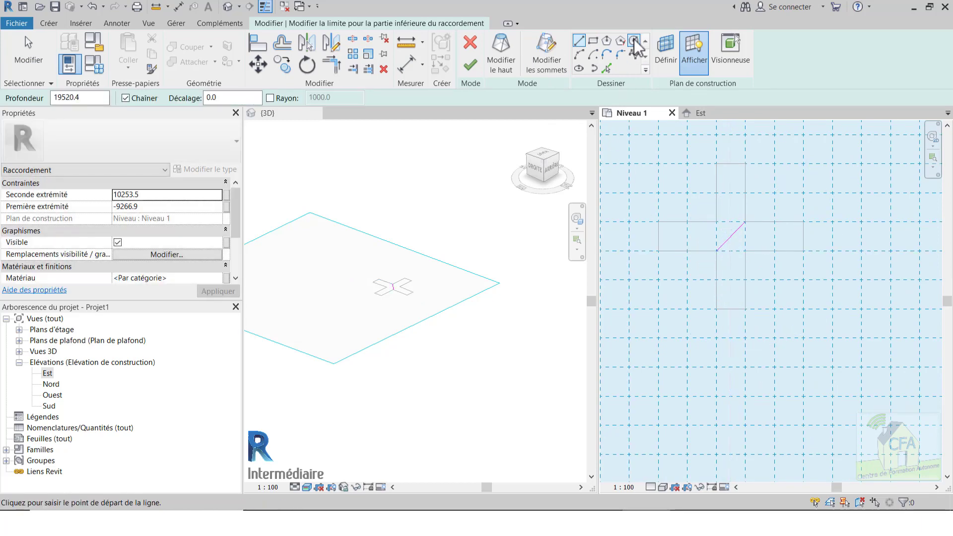
pyautogui.click(730, 238)
pyautogui.scroll(-2, 795, 254)
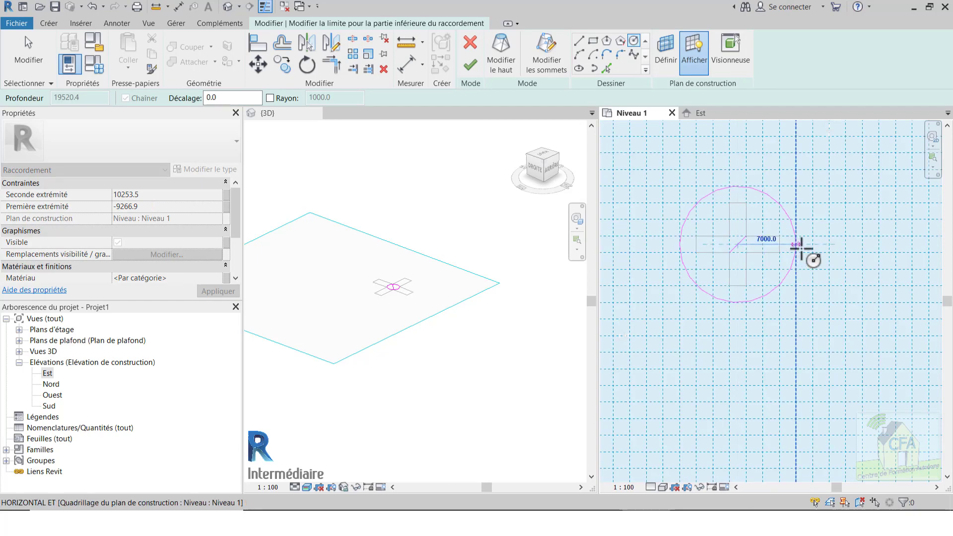
pyautogui.click(813, 244)
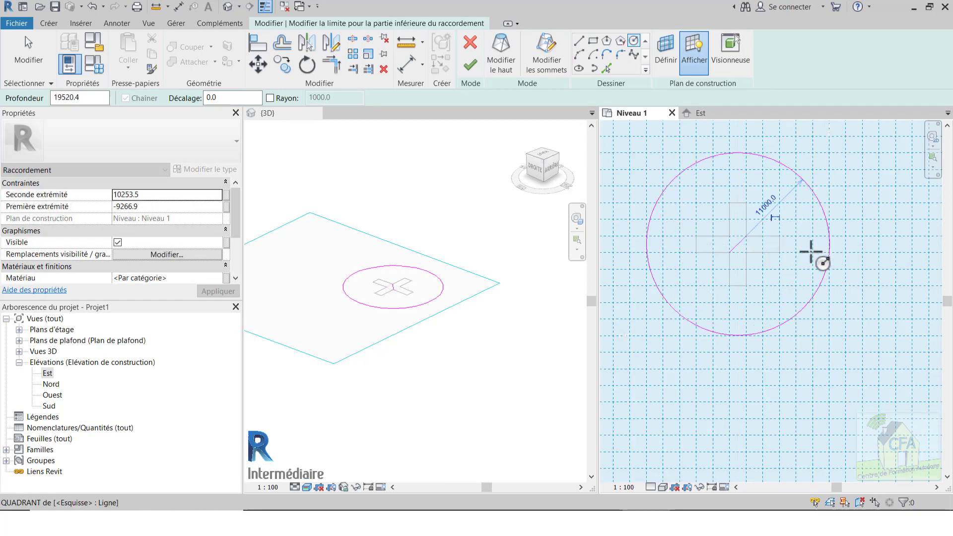
pyautogui.press('Escape')
# Step: Delete the diagonal helper line from the base sketch and finish editing the blend
pyautogui.scroll(2, 735, 263)
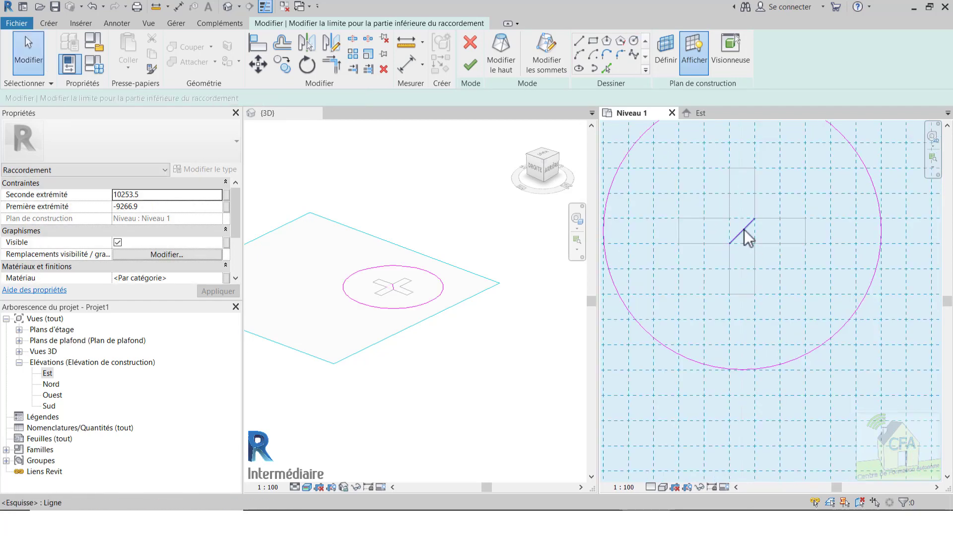
pyautogui.click(743, 229)
pyautogui.click(757, 227)
pyautogui.scroll(-3, 757, 233)
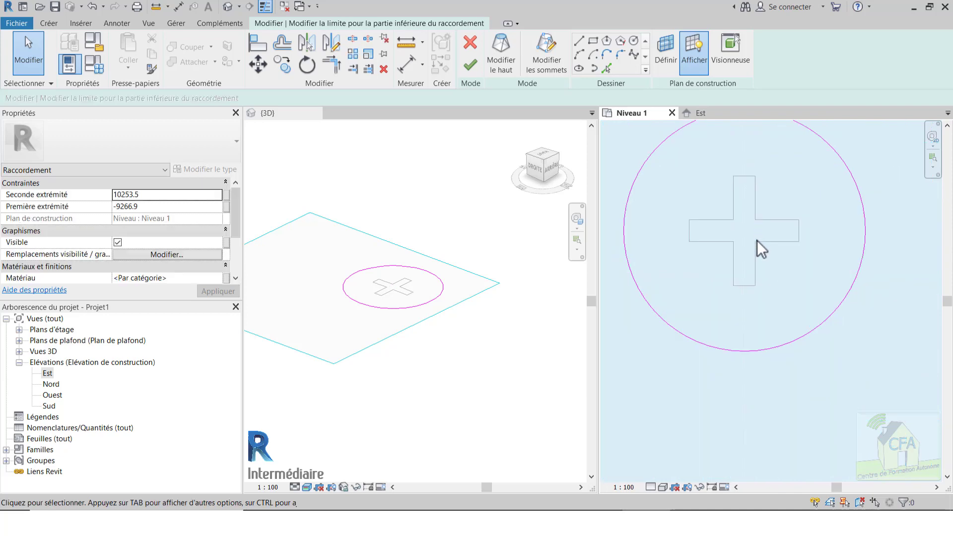
pyautogui.click(471, 67)
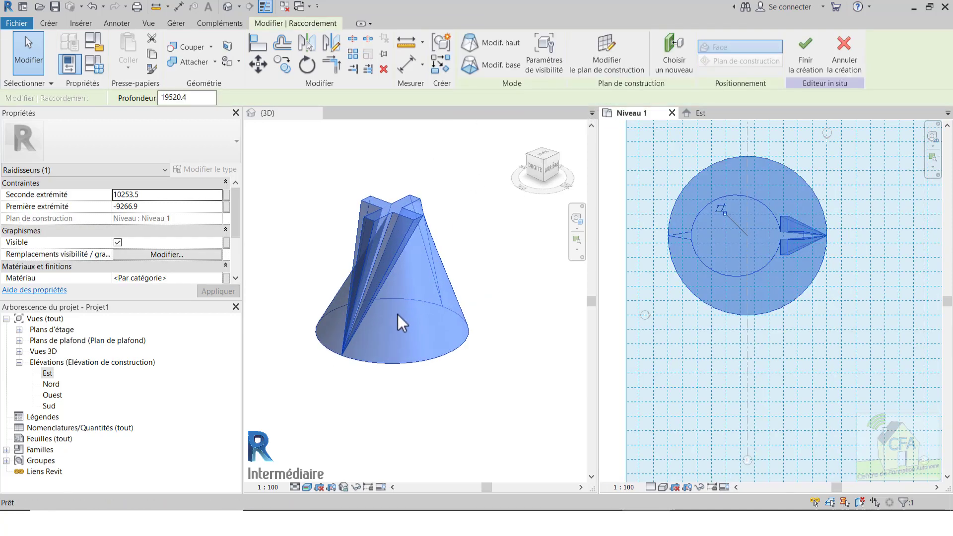
# Step: Examine the cross-to-circle blend in the 3D view from several angles
pyautogui.click(405, 314)
pyautogui.scroll(3, 400, 233)
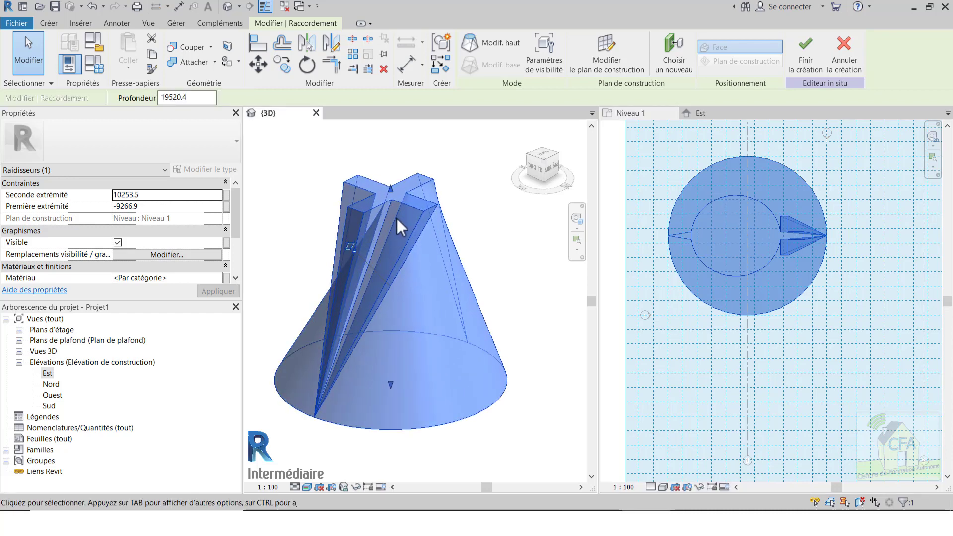
pyautogui.keyDown('shift'); pyautogui.moveTo(397, 218); pyautogui.dragTo(528, 313, button='middle'); pyautogui.keyUp('shift')
pyautogui.click(508, 231)
pyautogui.keyDown('shift'); pyautogui.moveTo(437, 300); pyautogui.dragTo(362, 309, button='middle'); pyautogui.keyUp('shift')
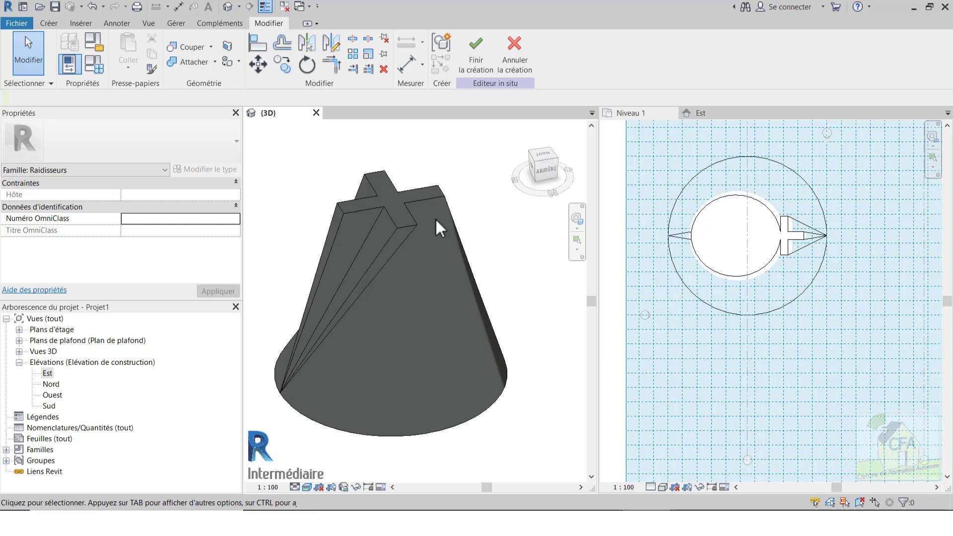
pyautogui.scroll(2, 410, 260)
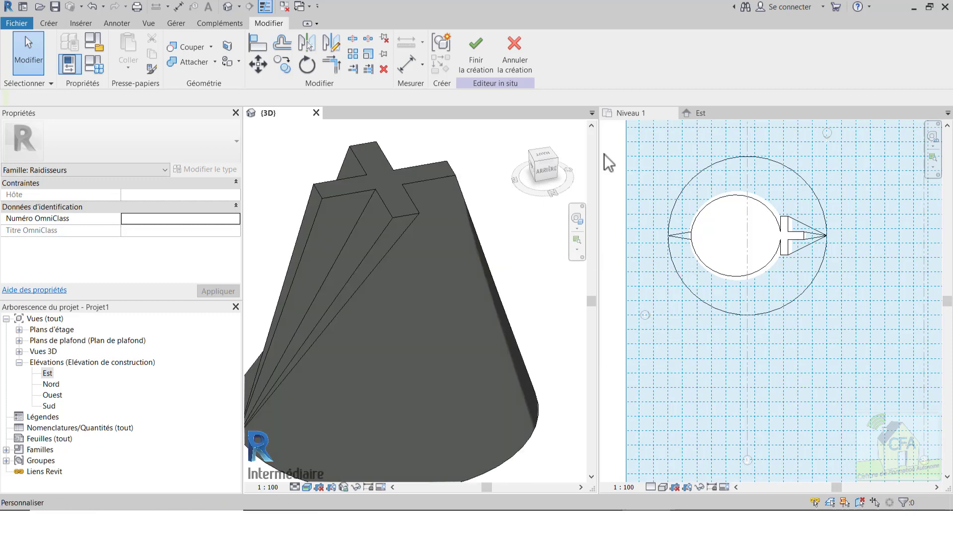
pyautogui.click(714, 305)
pyautogui.click(469, 241)
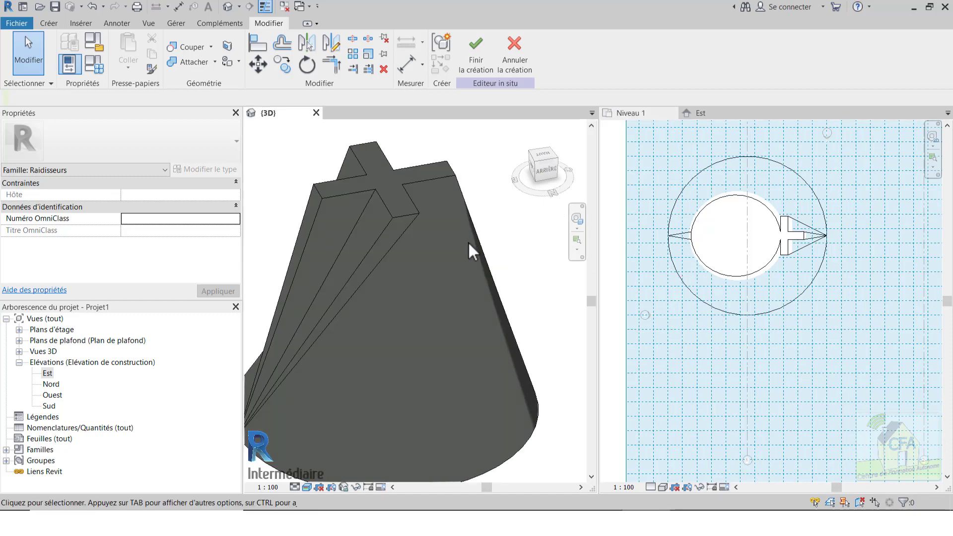
# Step: Edit the blend's base, move its circle diagonally down and to the right of the cross's centre in plan, and finish the sketch
pyautogui.click(425, 174)
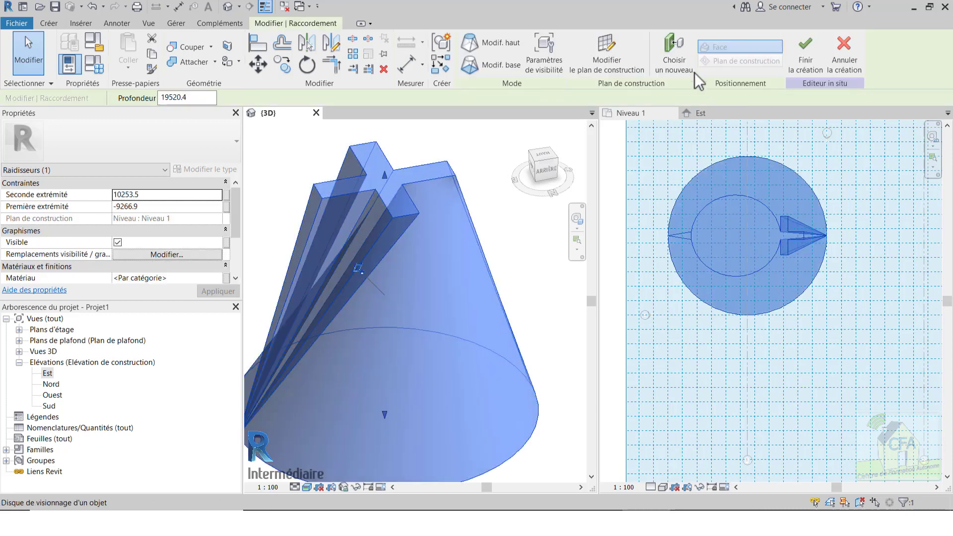
pyautogui.click(490, 66)
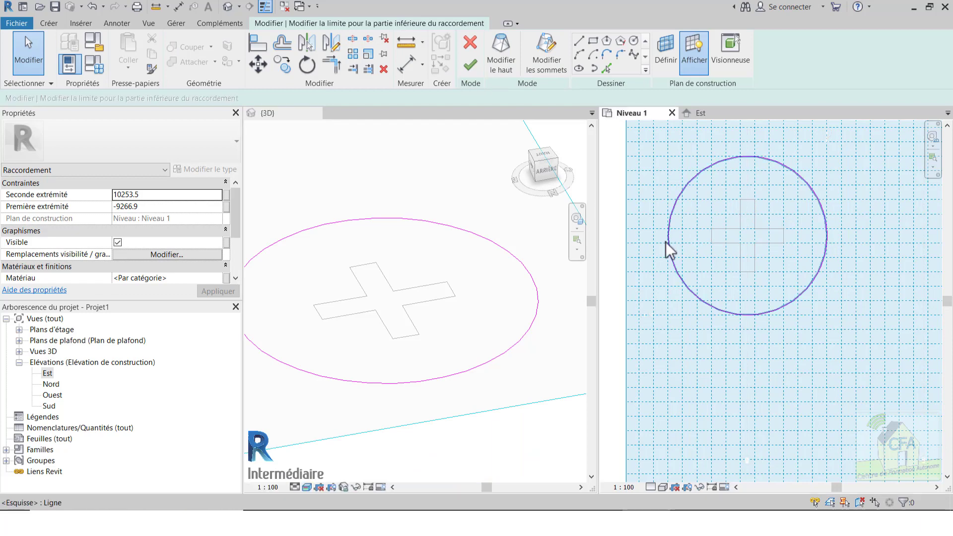
pyautogui.moveTo(668, 245)
pyautogui.mouseDown()
pyautogui.moveTo(705, 253)
pyautogui.moveTo(688, 271)
pyautogui.mouseUp()
pyautogui.click(471, 65)
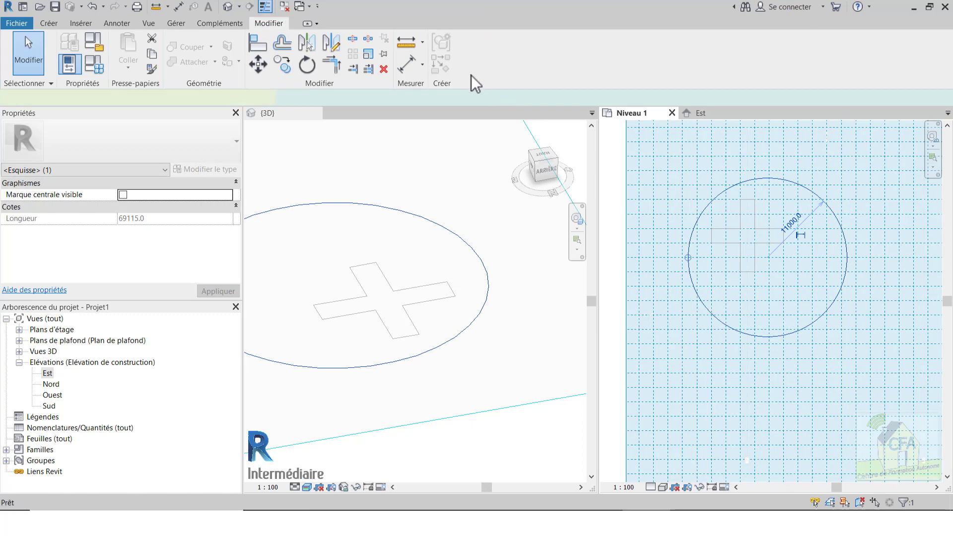
pyautogui.click(540, 285)
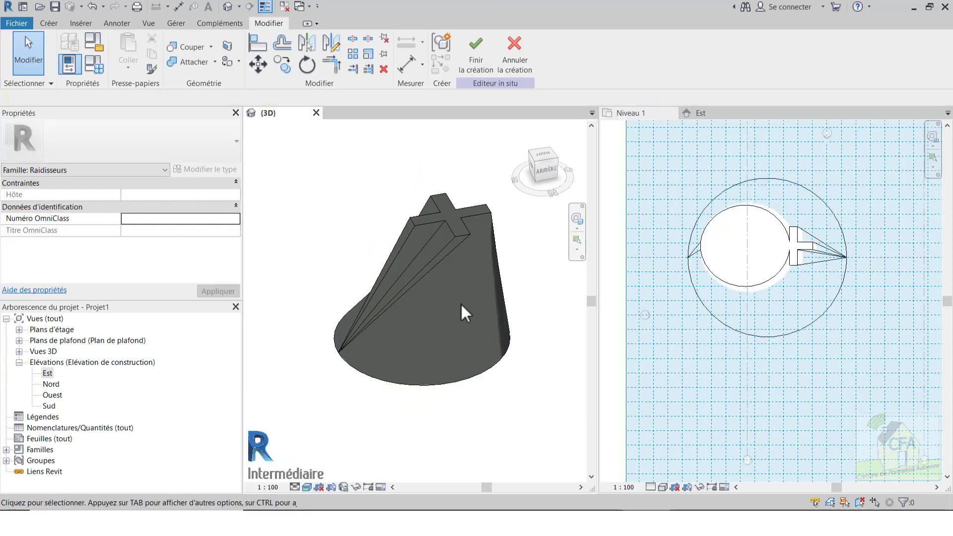
# Step: Inspect the off-centre blend from all sides in the 3D view
pyautogui.keyDown('shift'); pyautogui.moveTo(462, 308); pyautogui.dragTo(378, 314, button='middle'); pyautogui.keyUp('shift')
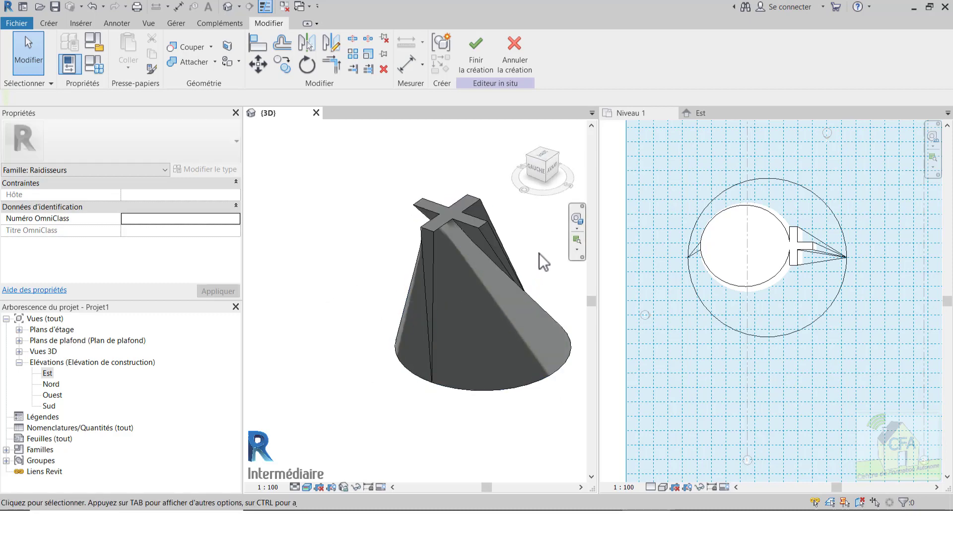
pyautogui.keyDown('shift'); pyautogui.moveTo(548, 305); pyautogui.dragTo(471, 324, button='middle'); pyautogui.keyUp('shift')
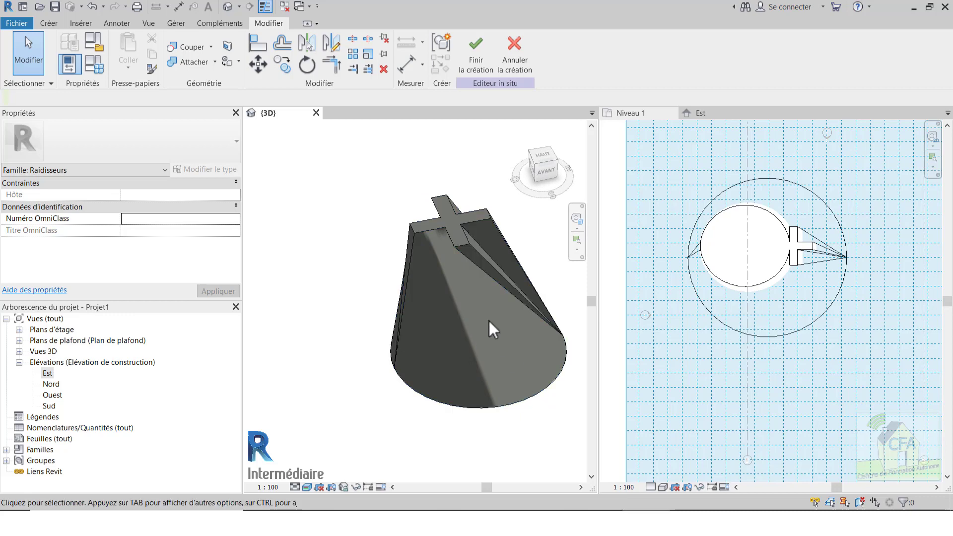
pyautogui.scroll(4, 428, 259)
pyautogui.scroll(-3, 342, 237)
pyautogui.scroll(-2, 321, 246)
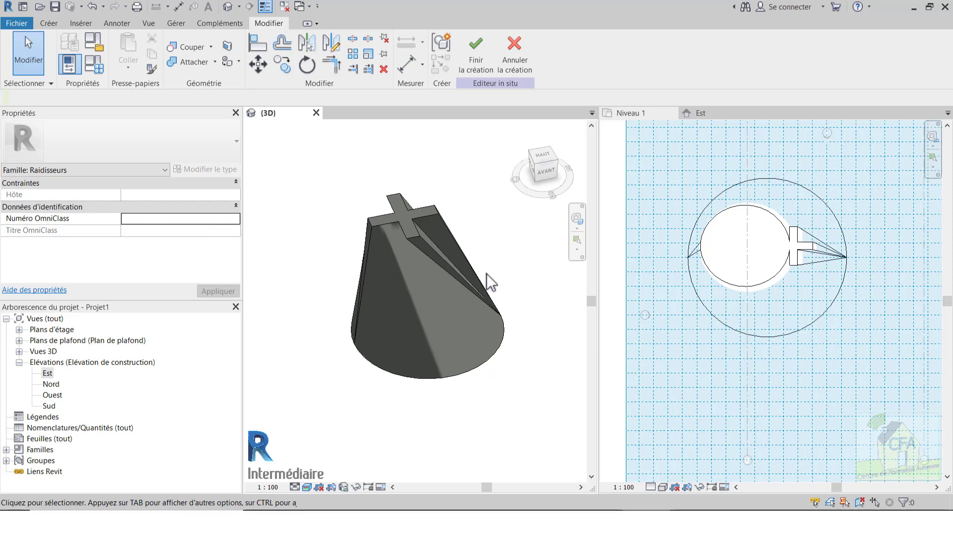
pyautogui.scroll(-2, 541, 246)
pyautogui.keyDown('shift'); pyautogui.moveTo(450, 302); pyautogui.dragTo(570, 314, button='middle'); pyautogui.keyUp('shift')
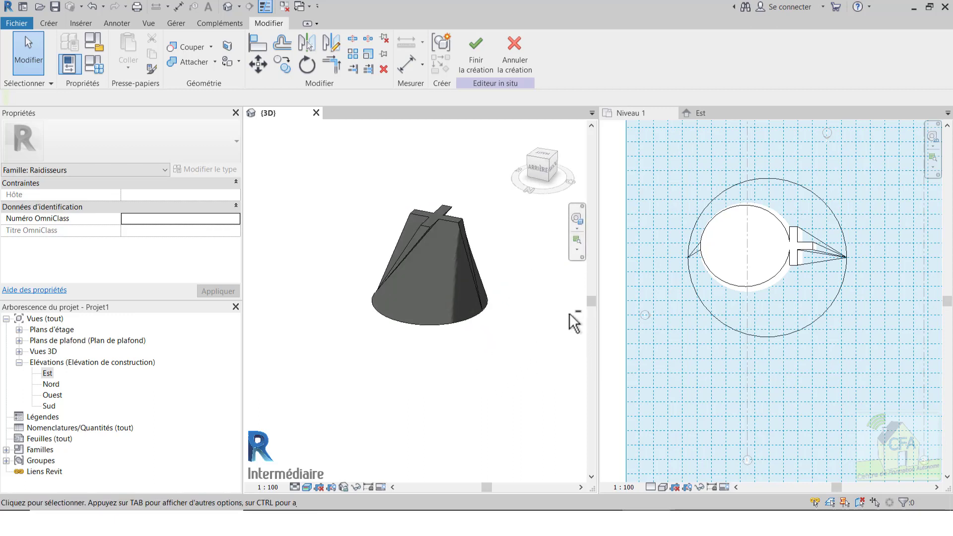
# Step: Select the blend and finish the in-place Raidisseurs family creation
pyautogui.click(458, 226)
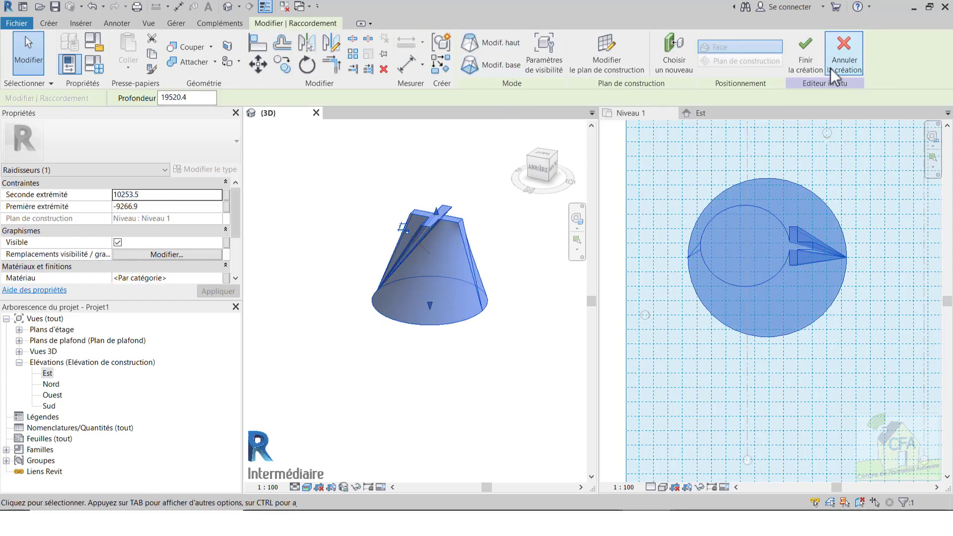
pyautogui.click(806, 55)
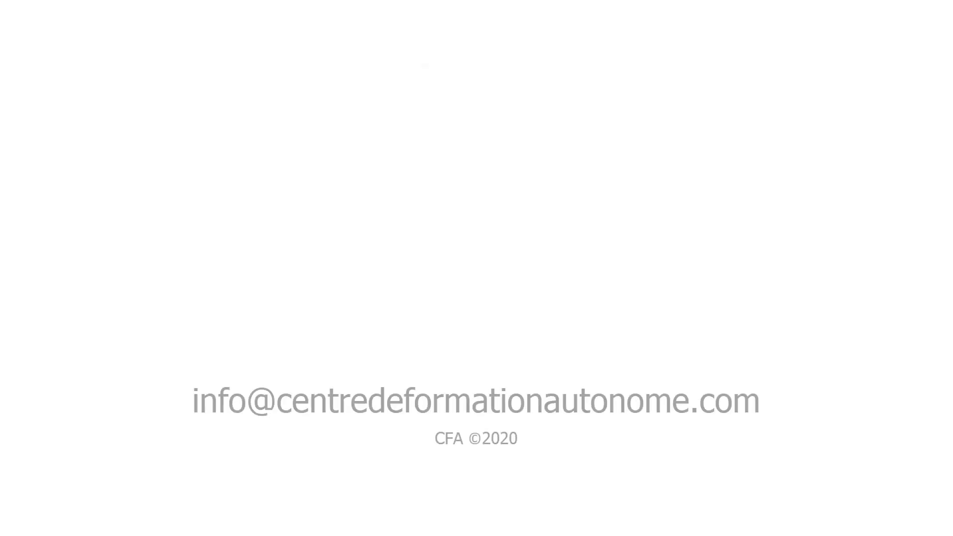